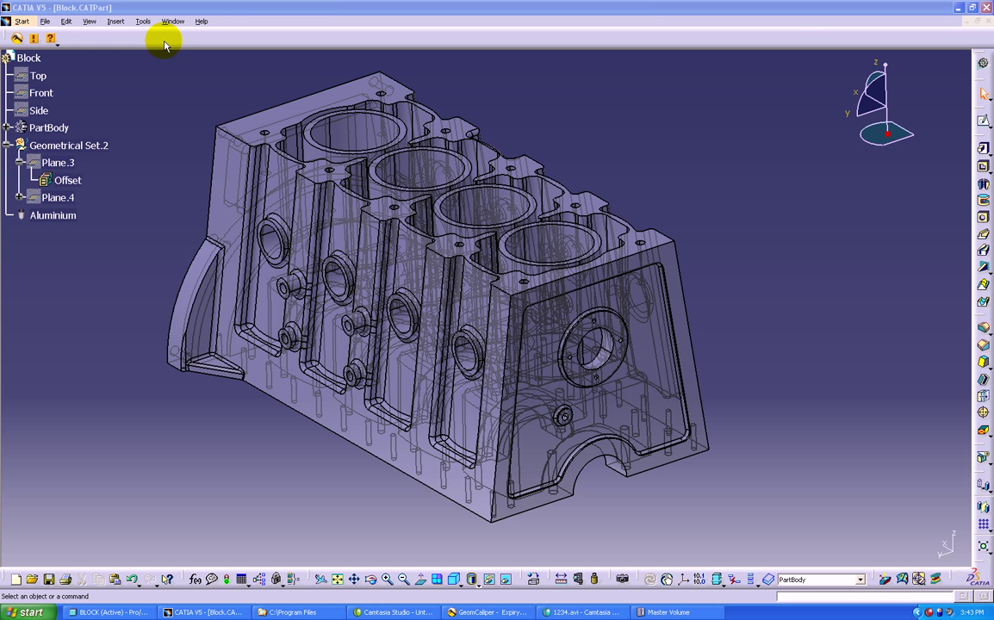
- Send the Block.CATPart PartBody from CATIA V5 into GeomCaliper for analysis
{"action": "left_click", "coordinate": [18, 38]}
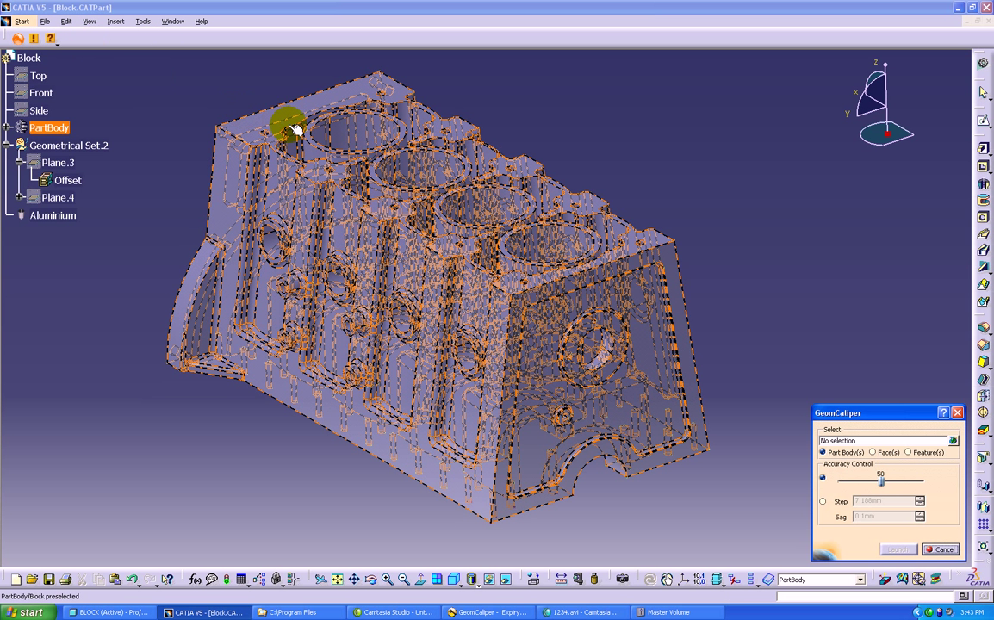
{"action": "left_click", "coordinate": [291, 126]}
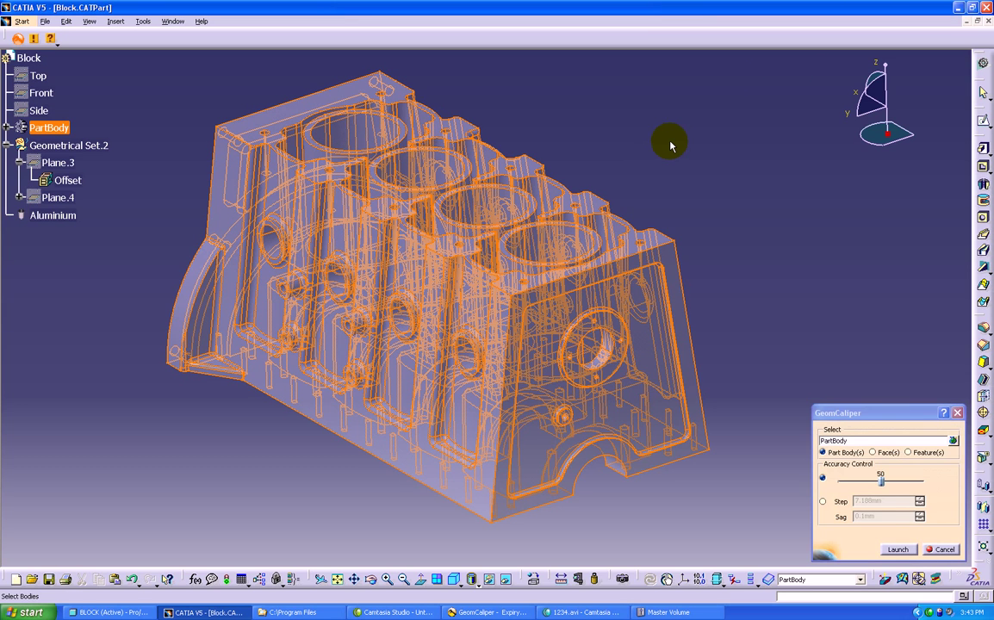
{"action": "left_click", "coordinate": [895, 549]}
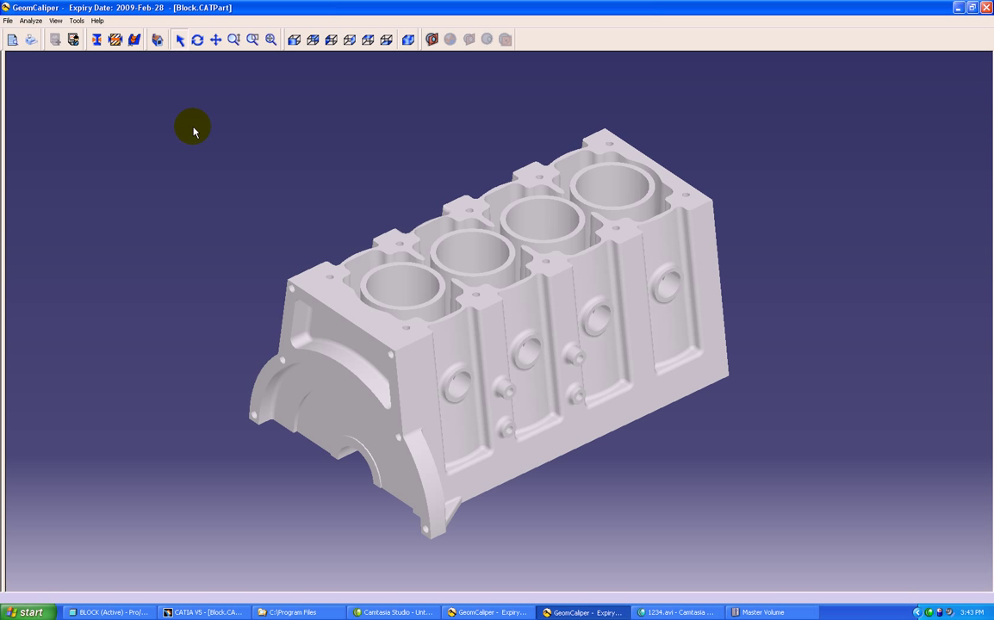
- Run a Sphere Method (Diameter) thickness check, giving 1.01–62.97 mm with a 17.43 mm average
{"action": "left_click", "coordinate": [31, 21]}
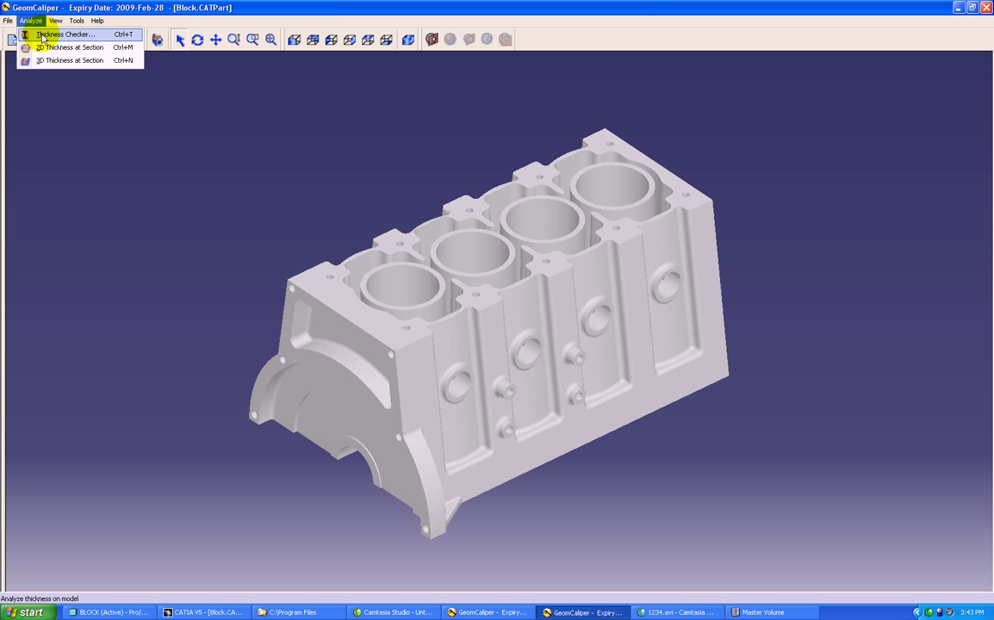
{"action": "left_click", "coordinate": [42, 37]}
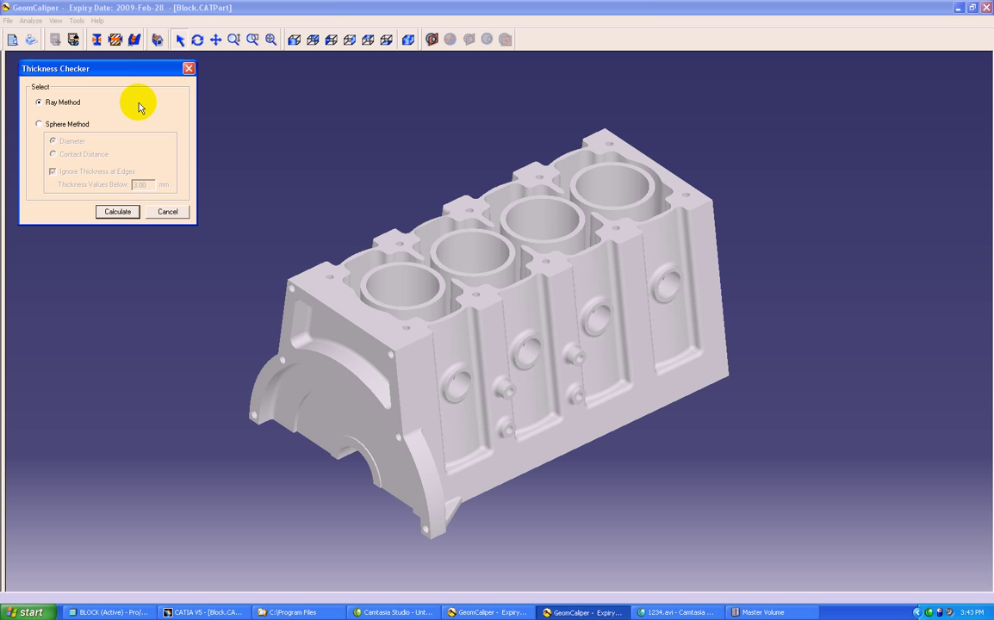
{"action": "left_click", "coordinate": [71, 124]}
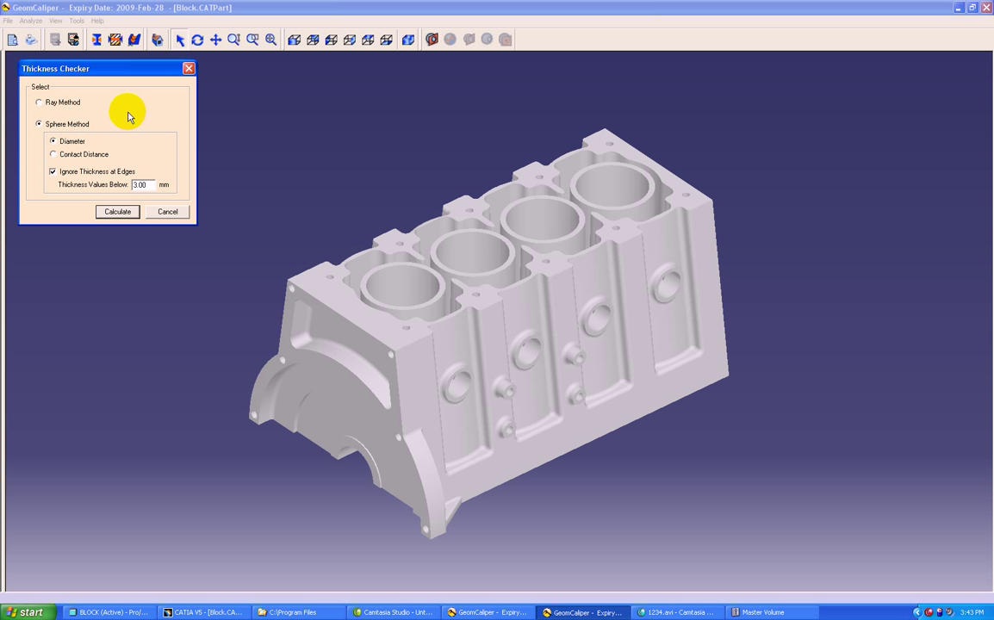
{"action": "left_click", "coordinate": [109, 211]}
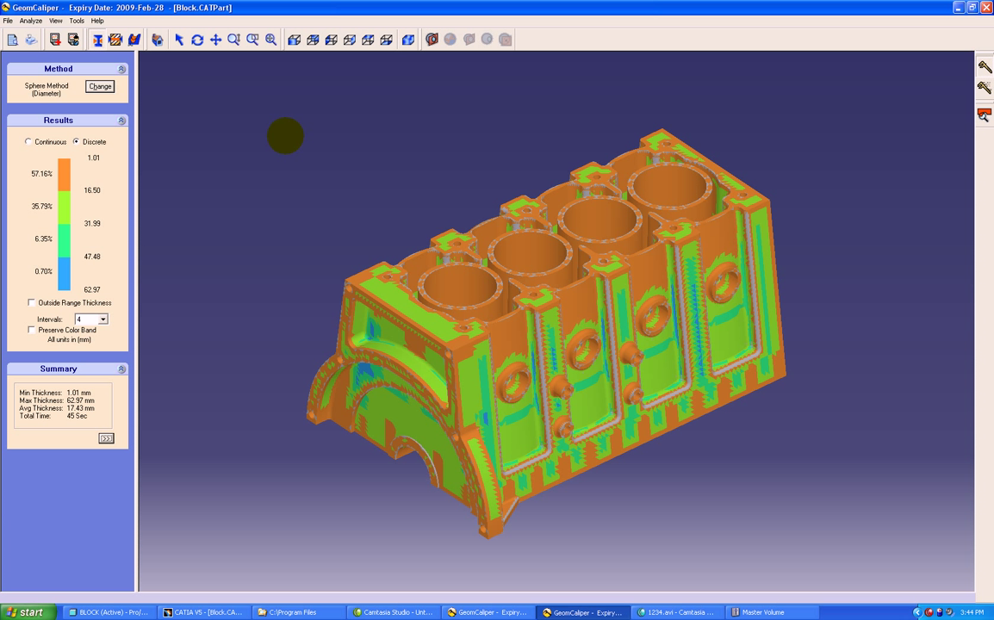
{"action": "right_click", "coordinate": [223, 145]}
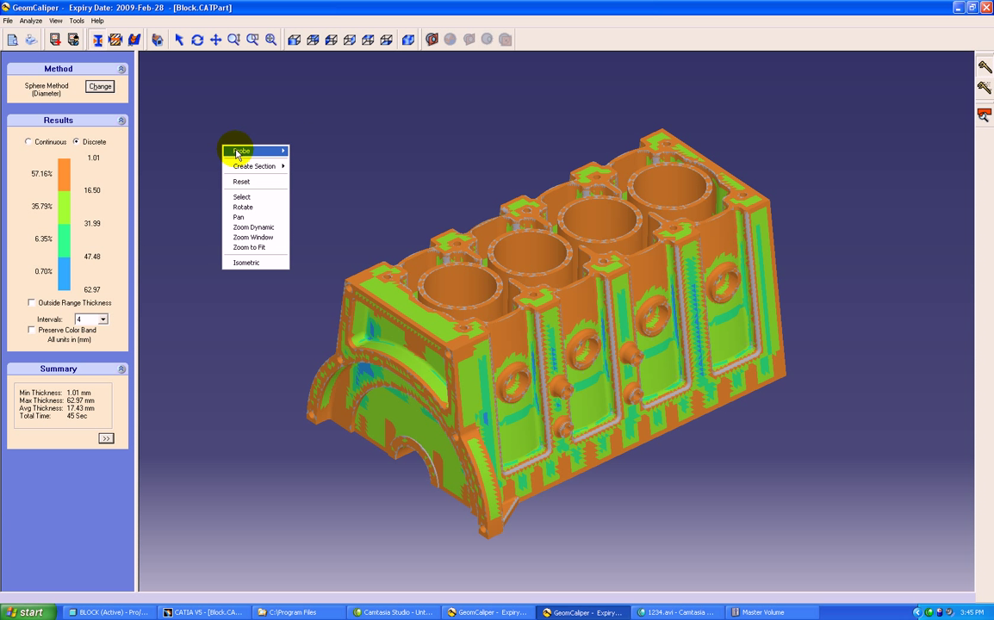
{"action": "mouse_move", "coordinate": [242, 153]}
{"action": "left_click", "coordinate": [284, 151]}
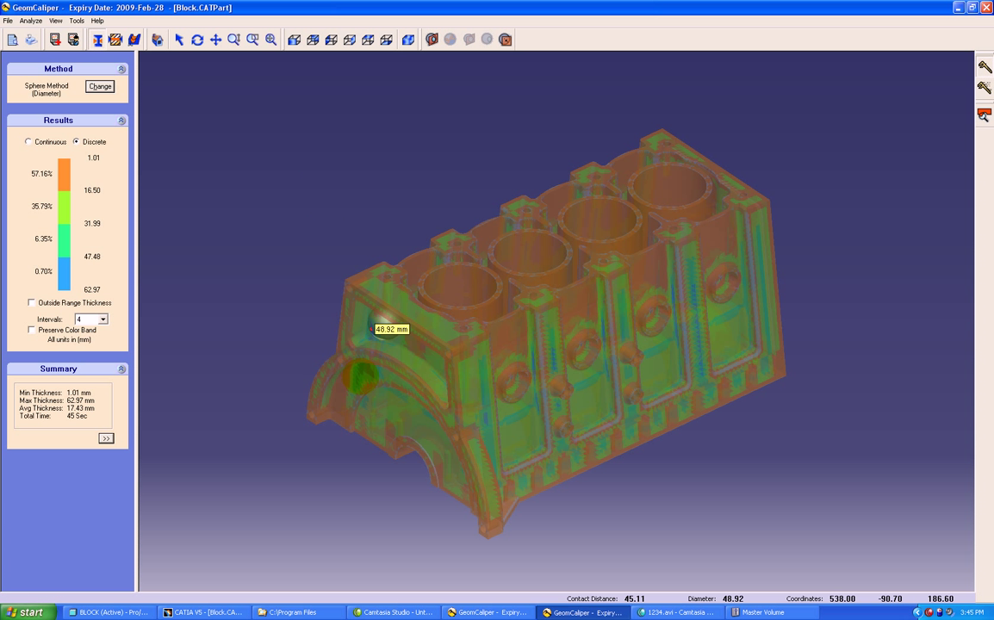
{"action": "middle_click_drag", "start_coordinate": [304, 266], "coordinate": [357, 206]}
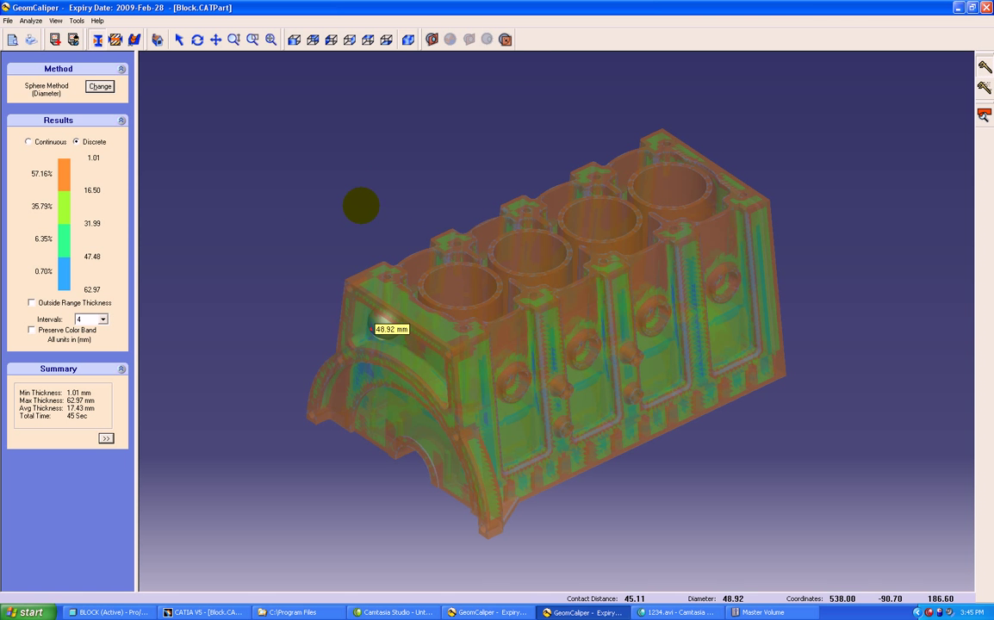
{"action": "left_click", "coordinate": [505, 40]}
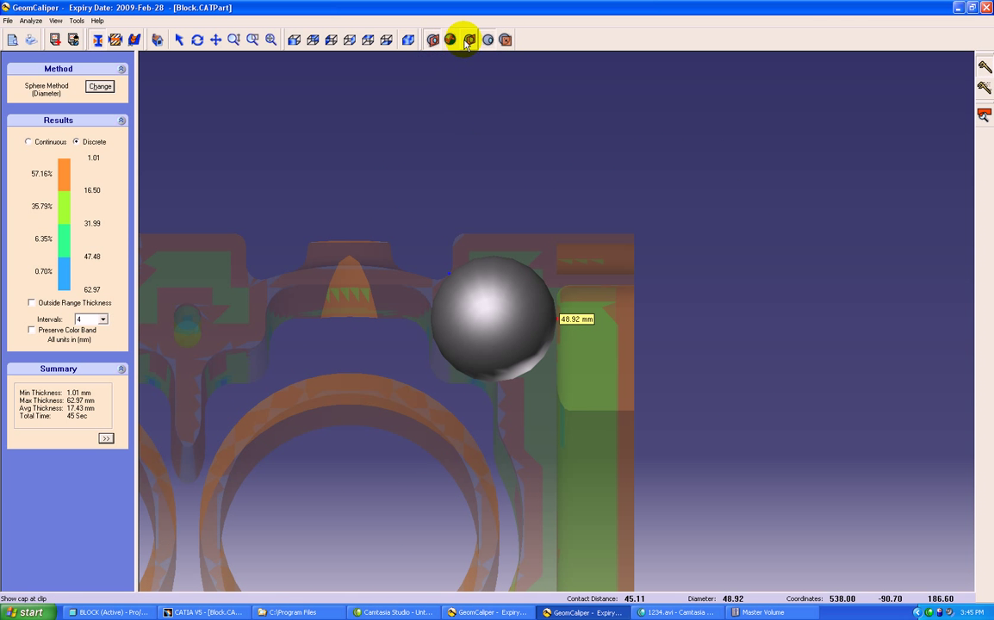
{"action": "left_click", "coordinate": [469, 40]}
{"action": "middle_click_drag", "start_coordinate": [551, 158], "coordinate": [392, 288]}
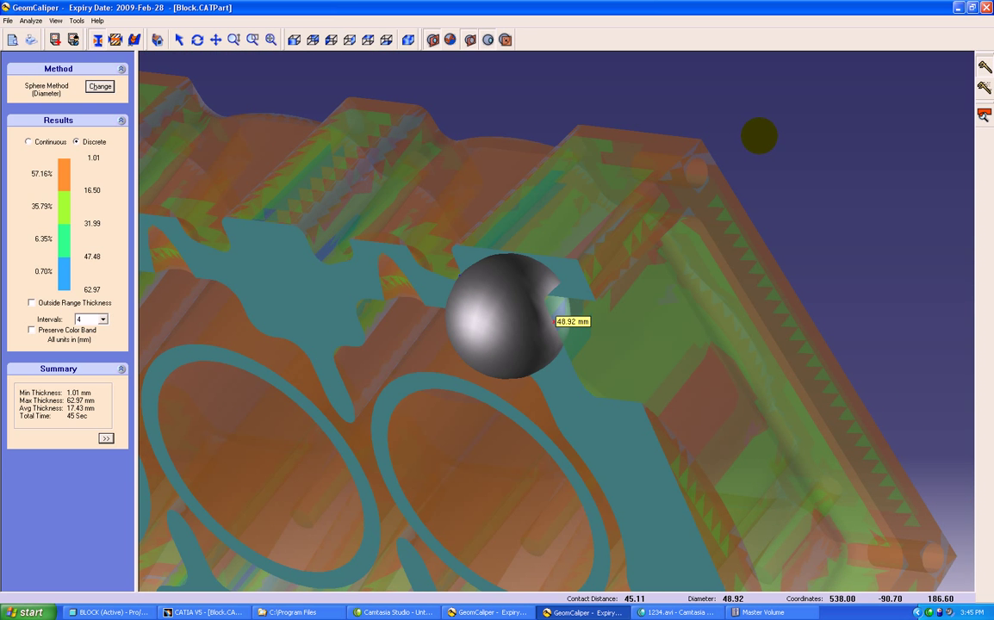
{"action": "left_click", "coordinate": [433, 40]}
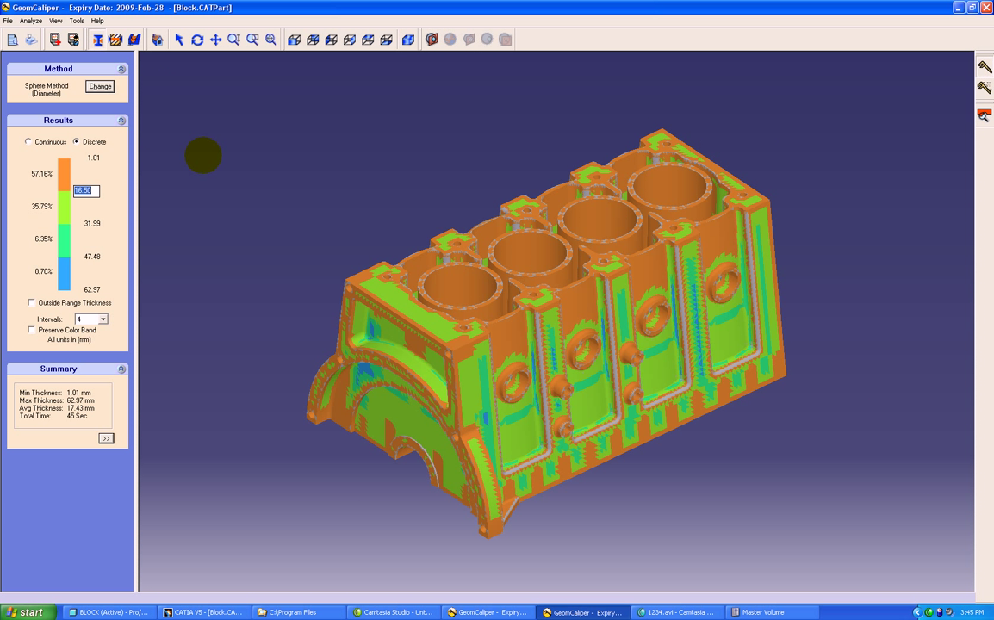
- Change the first legend boundary to 6 and colour the 1.01–6.00 mm band dark blue
{"action": "type", "text": "6"}
{"action": "key", "text": "Return"}
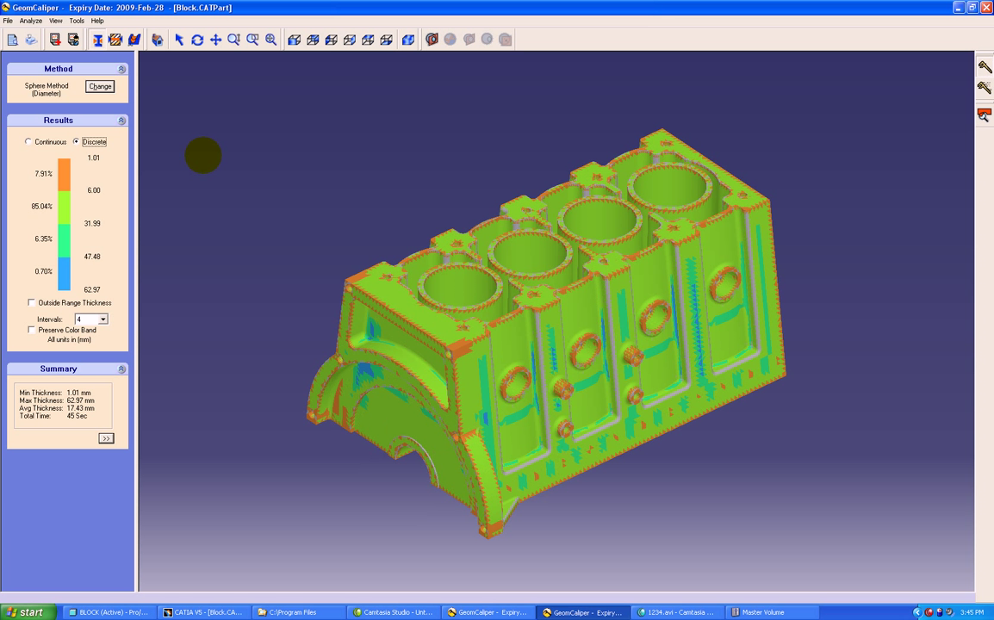
{"action": "left_click", "coordinate": [64, 175]}
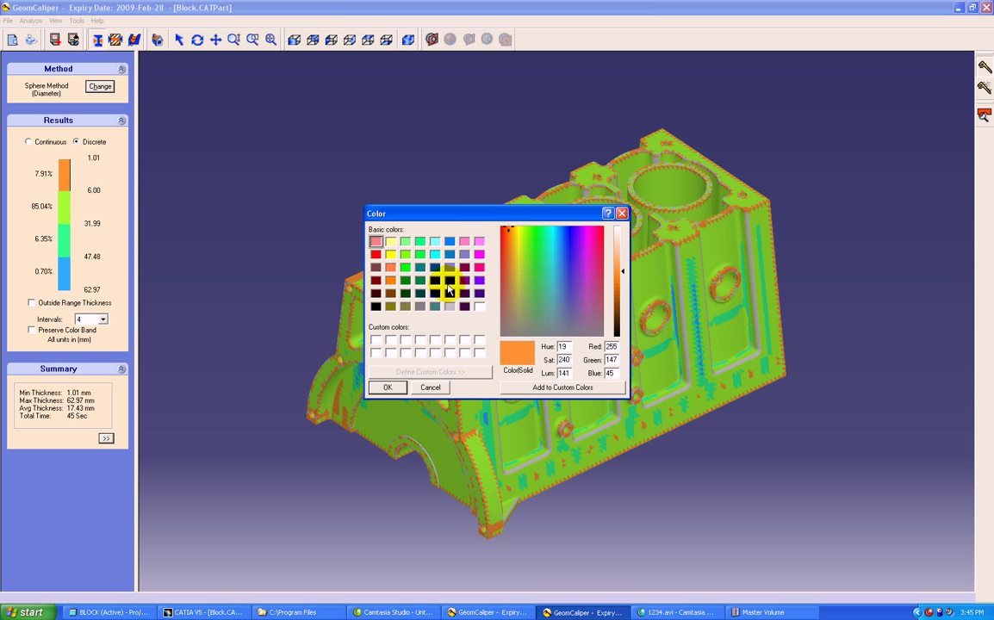
{"action": "left_click", "coordinate": [449, 280]}
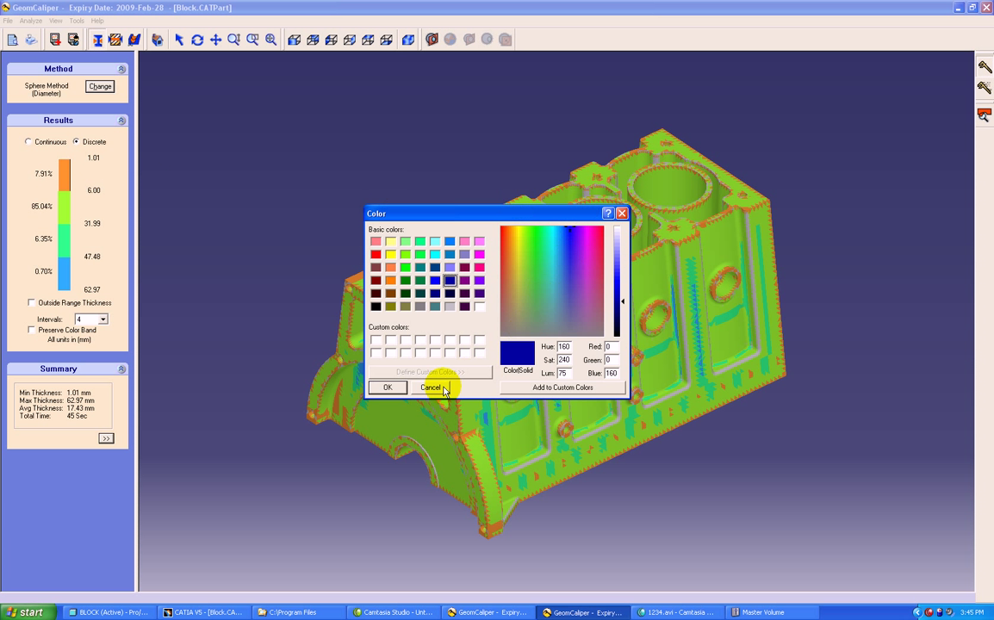
{"action": "left_click", "coordinate": [387, 387]}
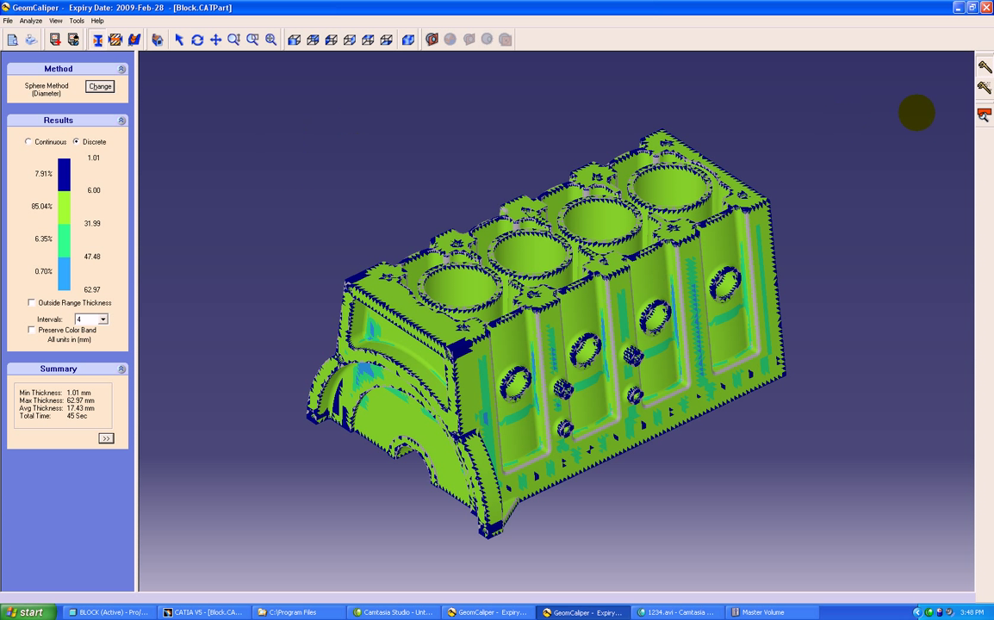
- Open Locate Critical Regions with a Less Than range condition and select its threshold value
{"action": "left_click", "coordinate": [985, 117]}
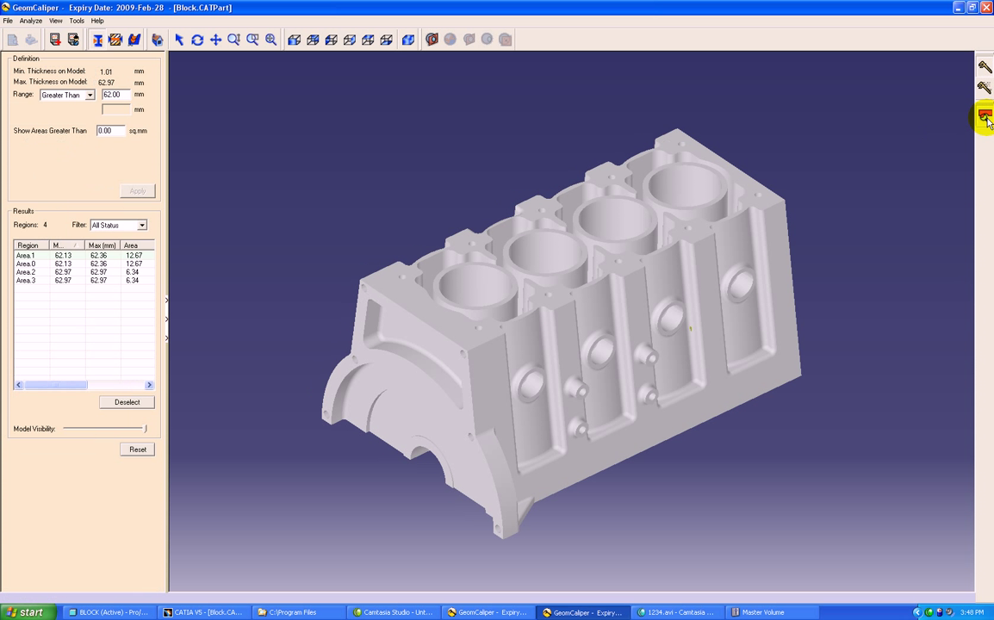
{"action": "left_click", "coordinate": [90, 94]}
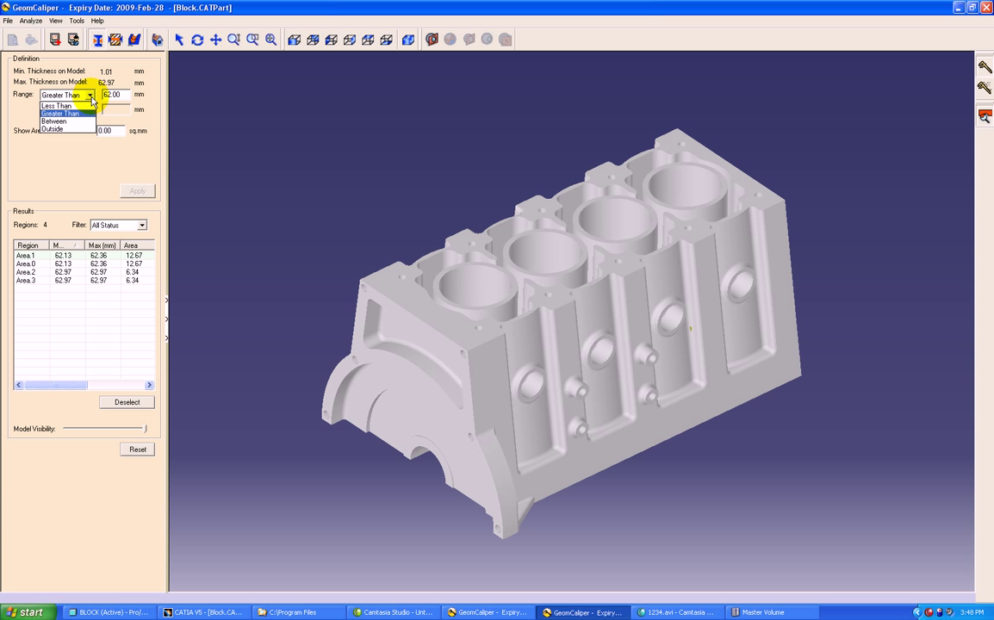
{"action": "left_click", "coordinate": [93, 100]}
{"action": "left_click", "coordinate": [89, 96]}
{"action": "left_click", "coordinate": [85, 105]}
{"action": "double_click", "coordinate": [101, 94]}
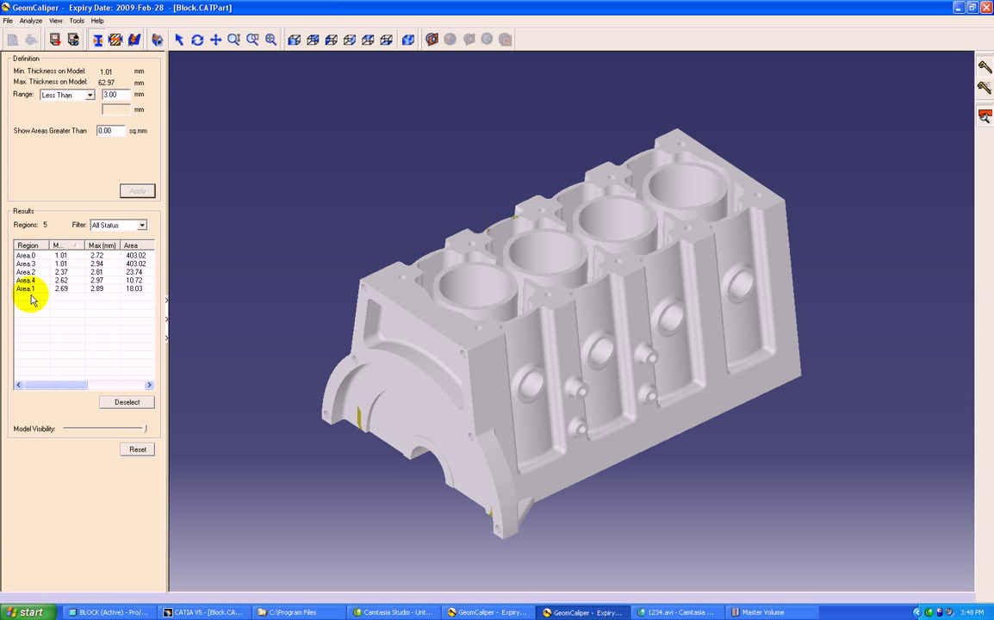
- Zoom to Area.0 and view the 1.01 mm thinnest spot from rotated angles
{"action": "left_click", "coordinate": [26, 255]}
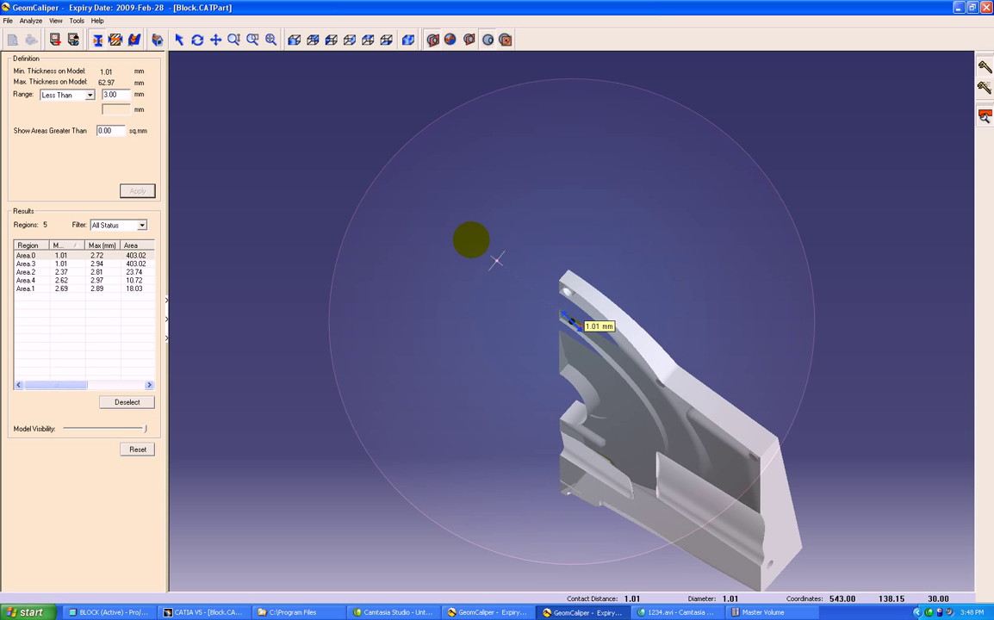
{"action": "left_click", "coordinate": [506, 39]}
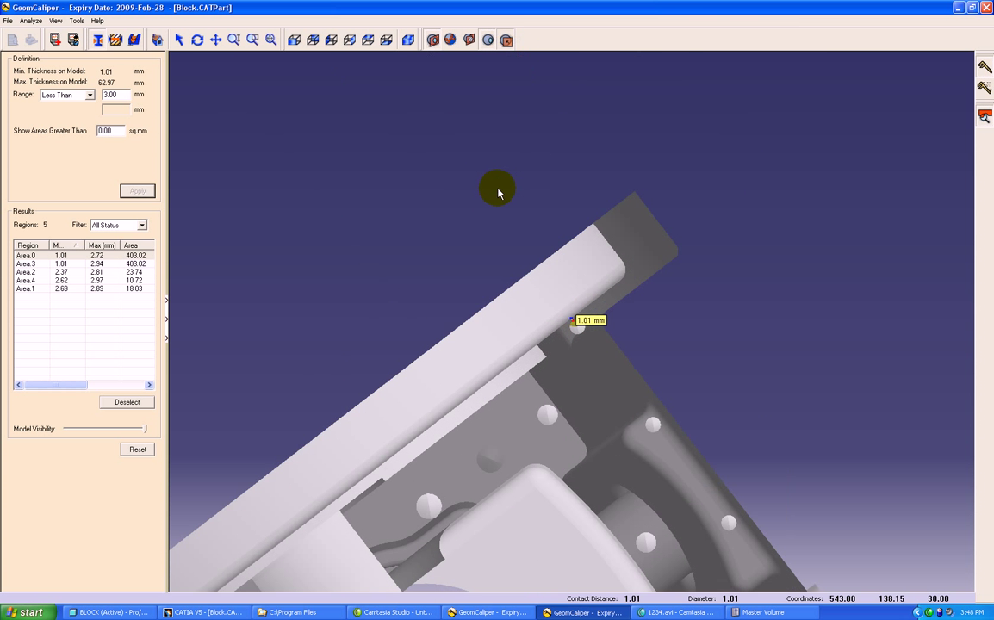
{"action": "middle_click_drag", "start_coordinate": [732, 146], "coordinate": [535, 206]}
{"action": "left_click", "coordinate": [251, 41]}
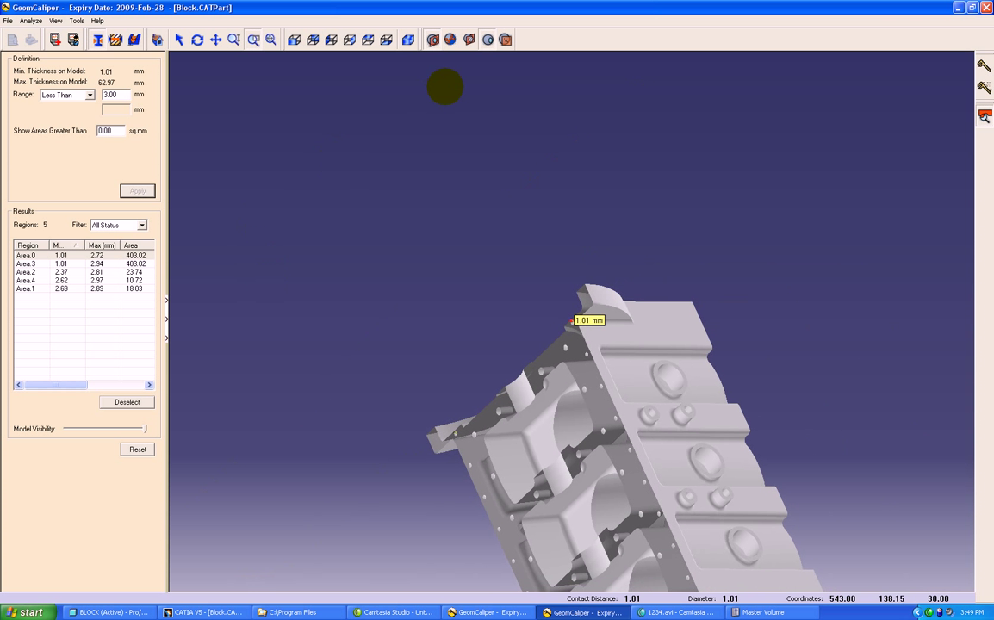
- Switch to light shading and list the regions thicker than 62.00 mm (Greater Than)
{"action": "left_click", "coordinate": [430, 39]}
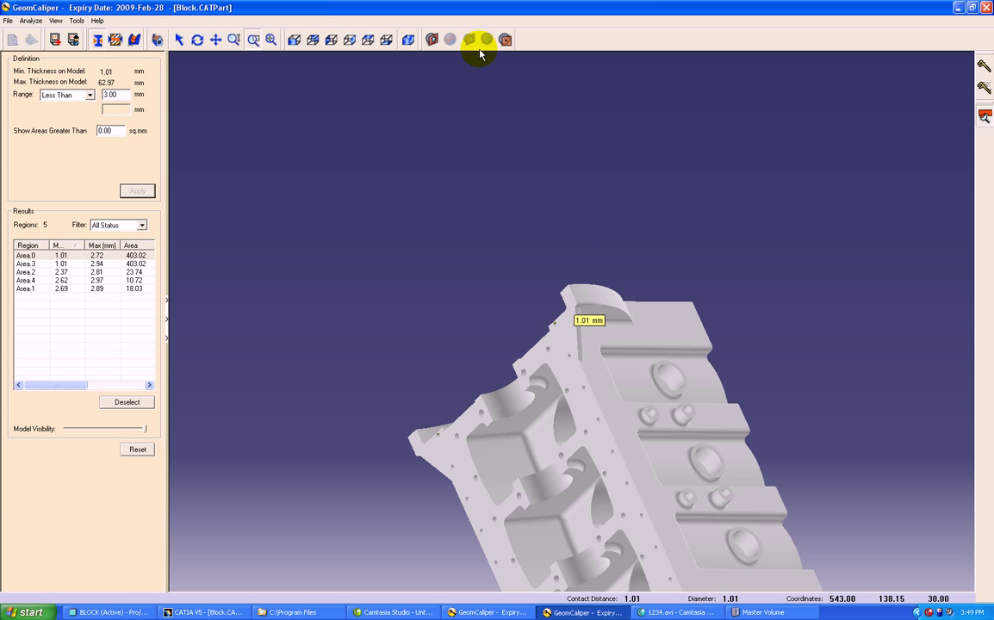
{"action": "left_click", "coordinate": [88, 95]}
{"action": "left_click", "coordinate": [74, 118]}
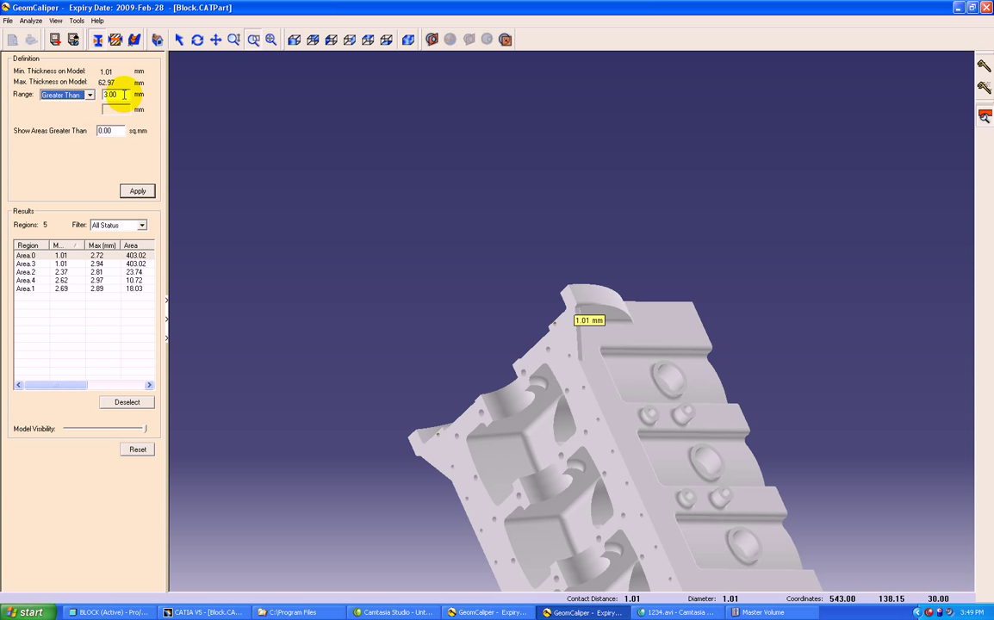
{"action": "double_click", "coordinate": [109, 94]}
{"action": "type", "text": "62"}
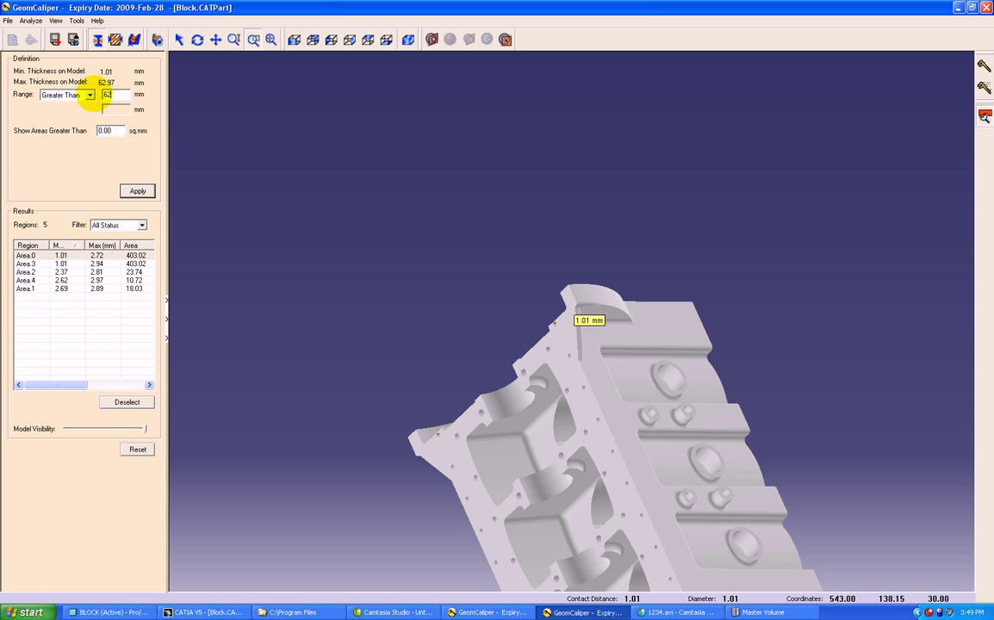
{"action": "left_click", "coordinate": [138, 190]}
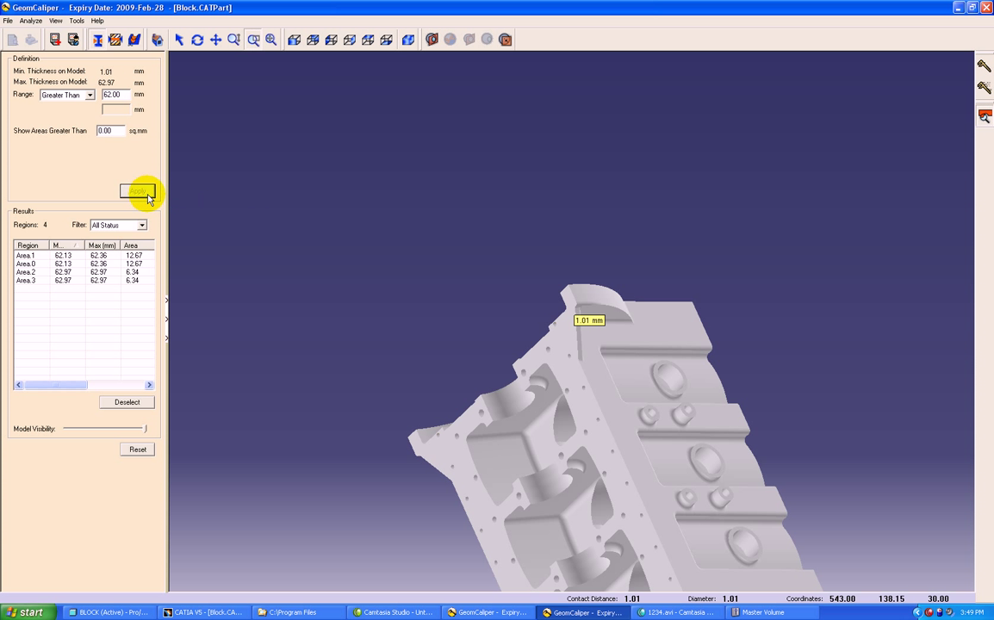
- Inspect the Area.1 thick region's 62.36 mm sphere by rotating, zooming and briefly sectioning the block
{"action": "left_click", "coordinate": [26, 256]}
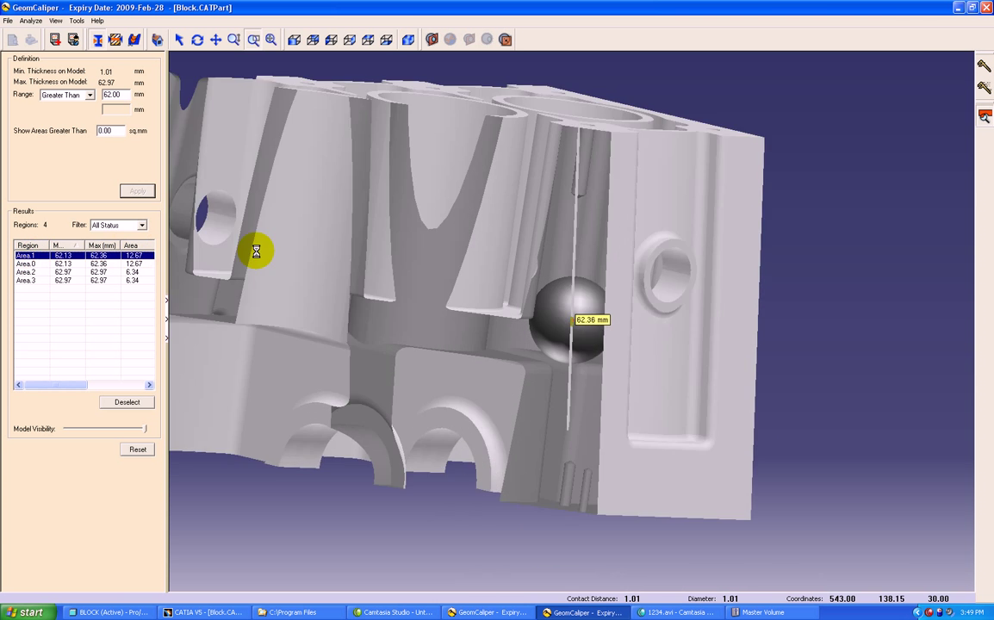
{"action": "left_click", "coordinate": [488, 207]}
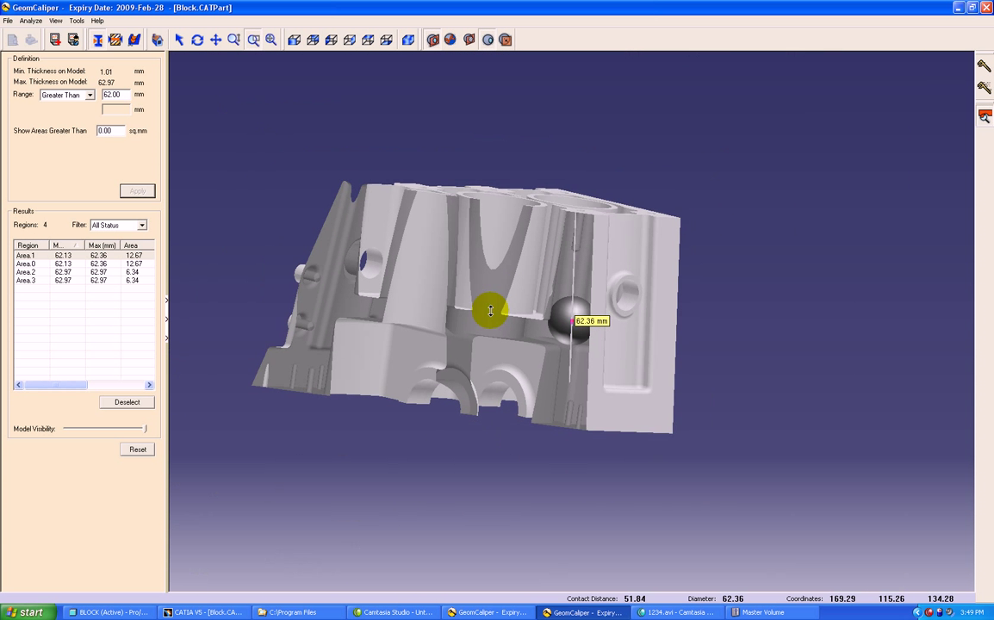
{"action": "middle_click_drag", "start_coordinate": [486, 417], "coordinate": [491, 275]}
{"action": "left_click", "coordinate": [450, 39]}
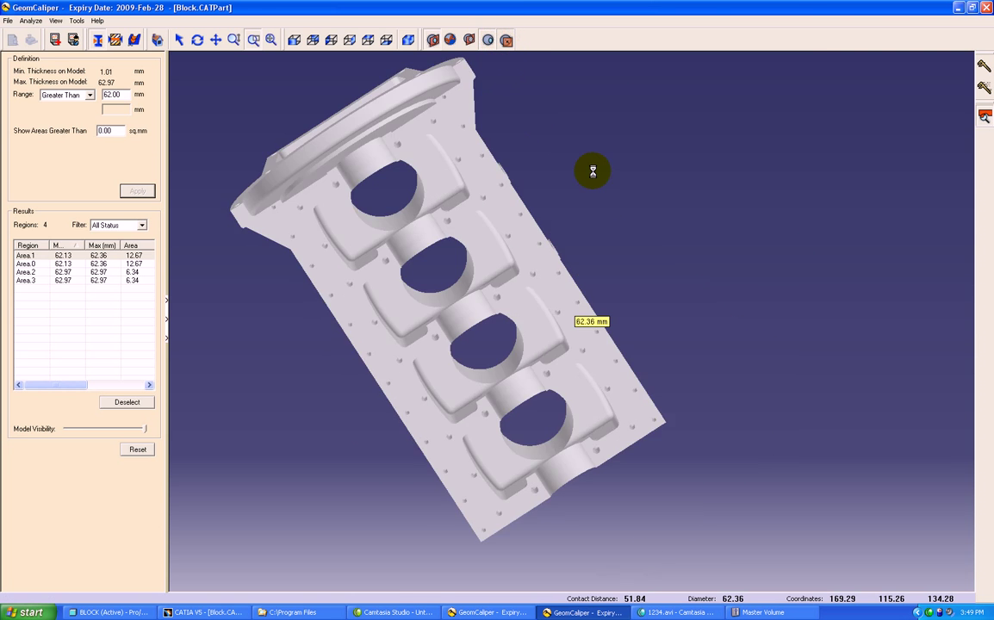
{"action": "middle_click_drag", "start_coordinate": [586, 259], "coordinate": [517, 162]}
{"action": "left_click", "coordinate": [470, 40]}
{"action": "middle_click_drag", "start_coordinate": [709, 299], "coordinate": [662, 210]}
{"action": "left_click", "coordinate": [115, 40]}
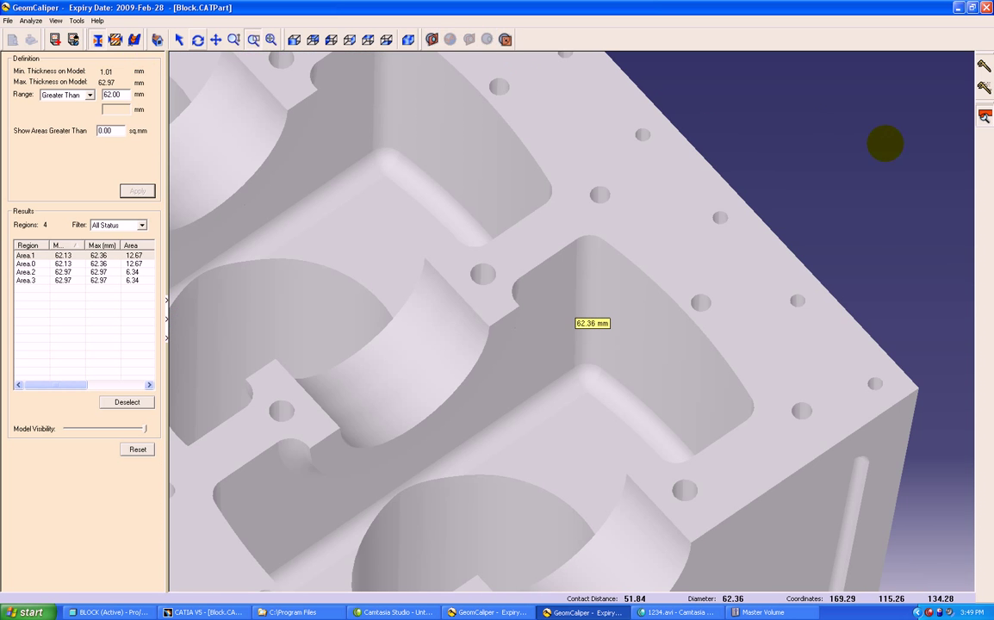
- Show the sphere-method colour map and start a 2D thickness section on the XY plane
{"action": "left_click", "coordinate": [983, 116]}
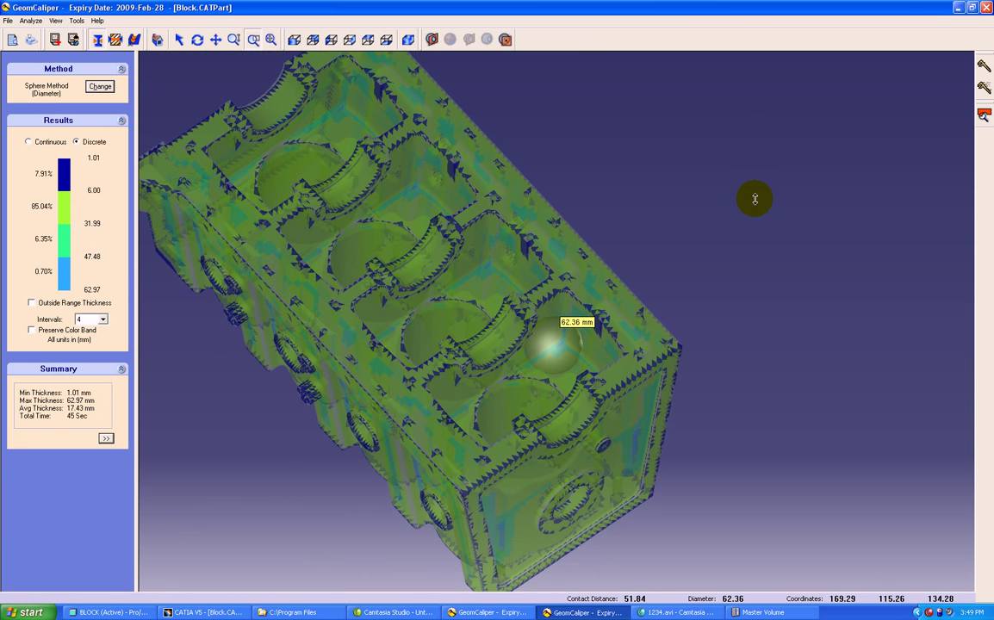
{"action": "left_click", "coordinate": [626, 177]}
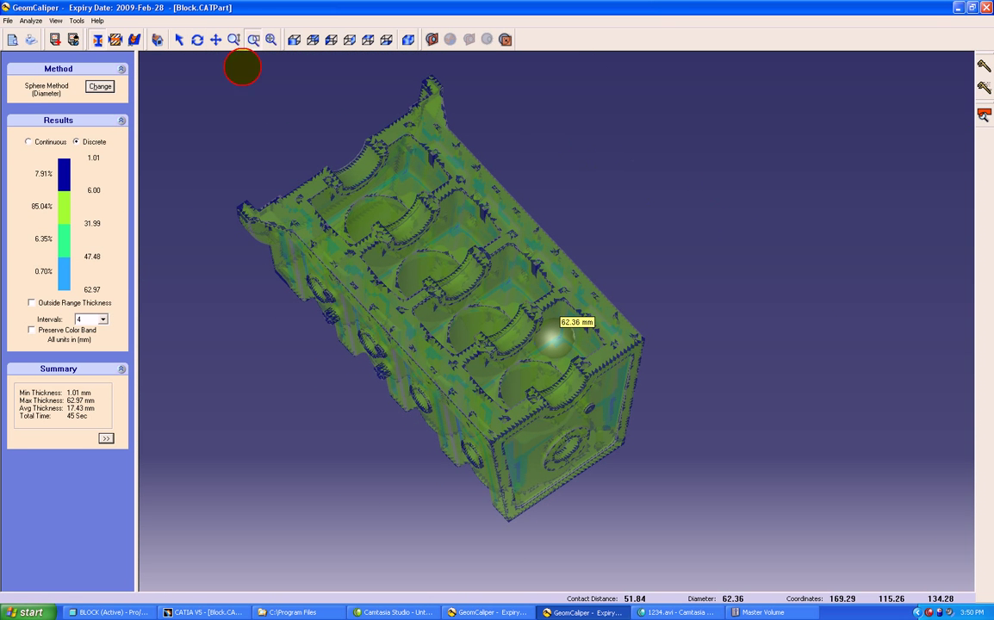
{"action": "left_click", "coordinate": [115, 39]}
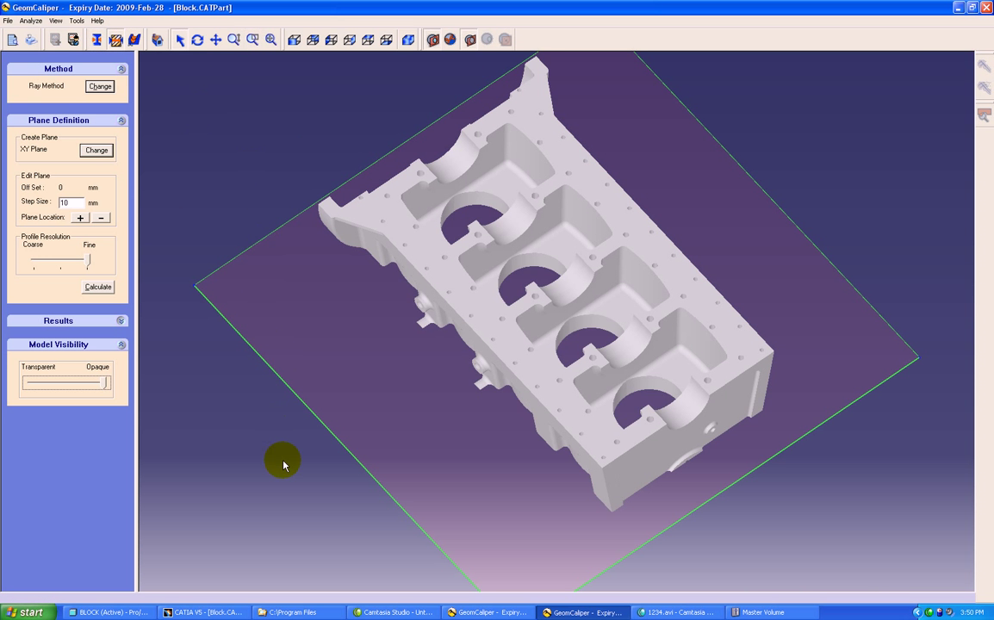
{"action": "left_click_drag", "start_coordinate": [284, 469], "coordinate": [346, 89]}
{"action": "left_click_drag", "start_coordinate": [228, 369], "coordinate": [230, 269]}
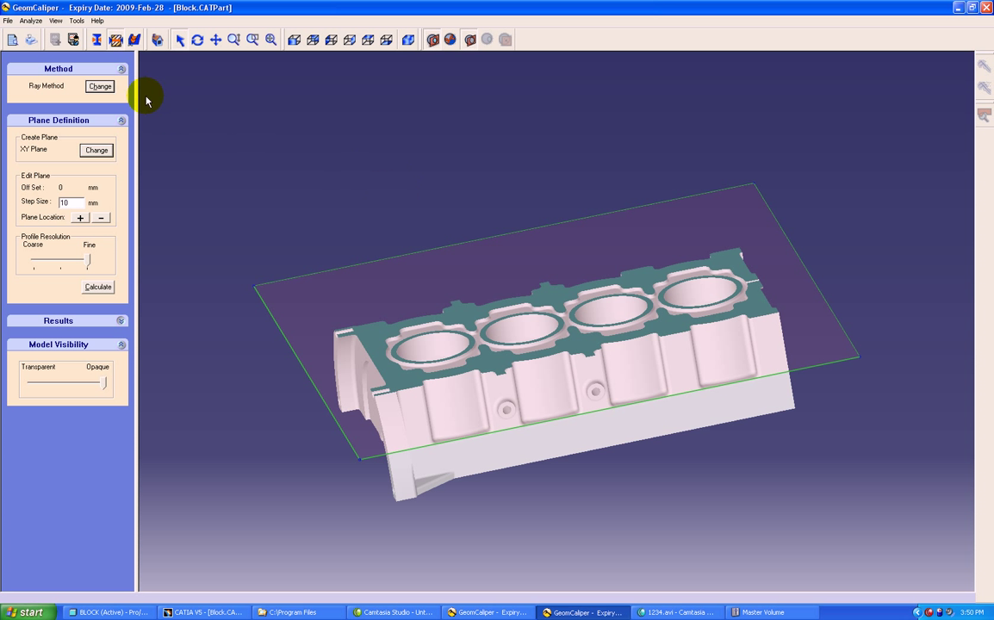
- Calculate the 2D Ray Method section thickness map, 6.63–568.00 mm in 4 bands
{"action": "left_click", "coordinate": [99, 87]}
{"action": "left_click", "coordinate": [115, 211]}
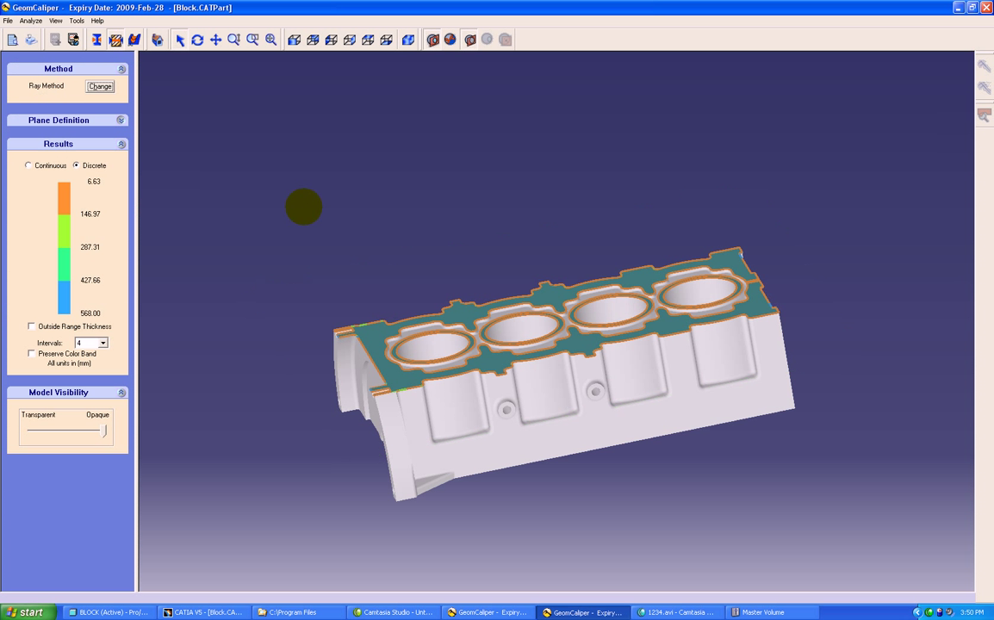
{"action": "middle_click_drag", "start_coordinate": [419, 190], "coordinate": [348, 272]}
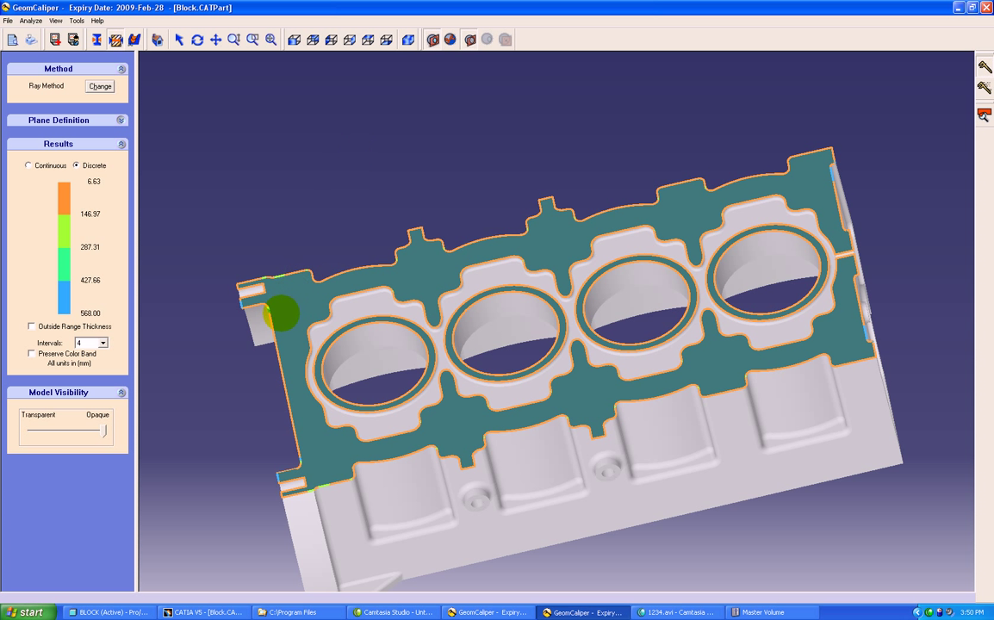
- Probe wall thickness at the upper edge, left end and lower edge, including a 28.65 mm wall
{"action": "left_click", "coordinate": [352, 269]}
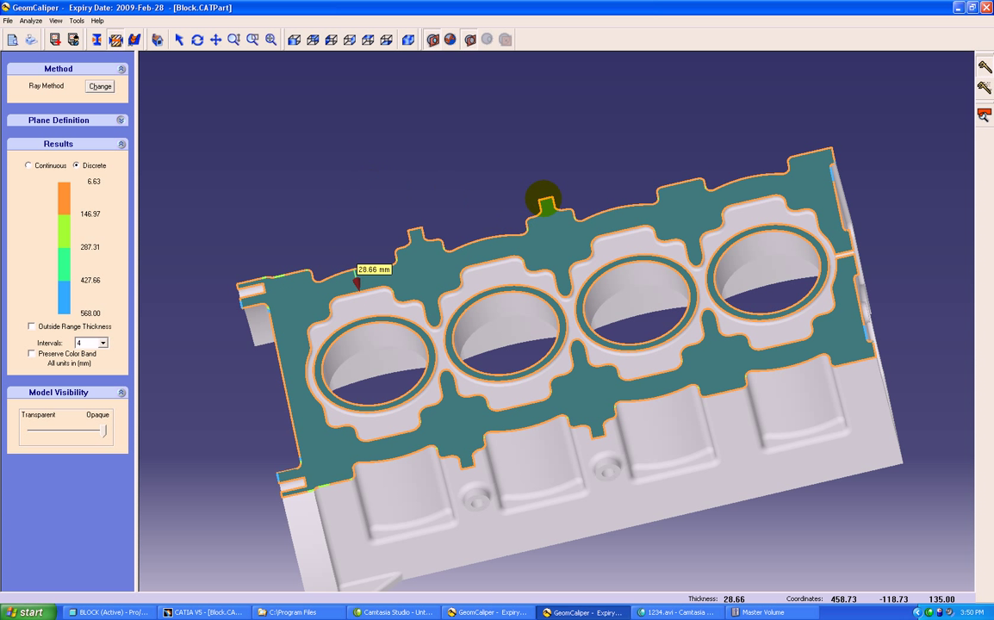
{"action": "left_click", "coordinate": [268, 310]}
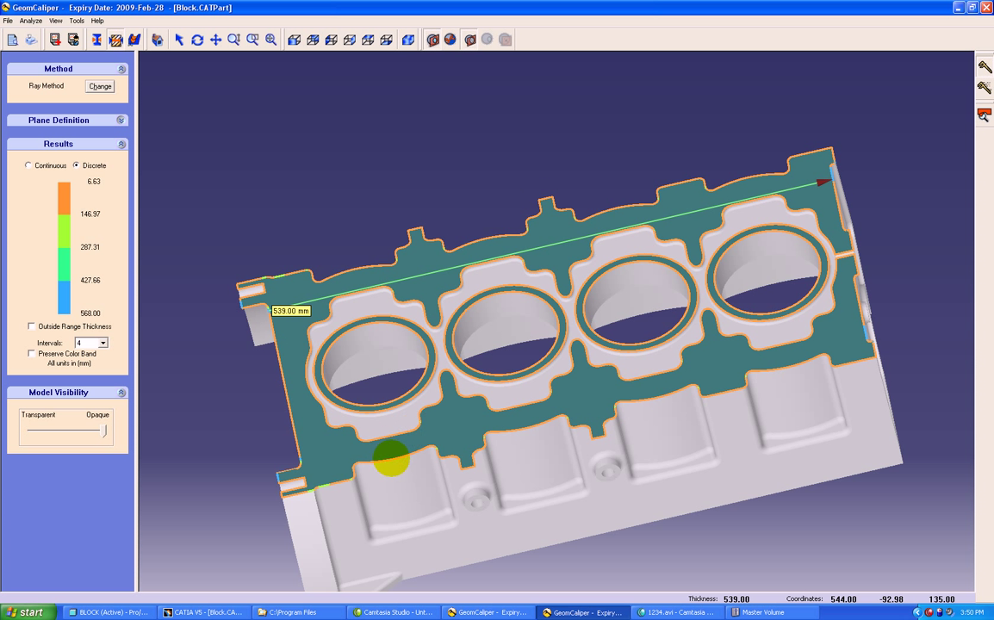
{"action": "left_click", "coordinate": [393, 447]}
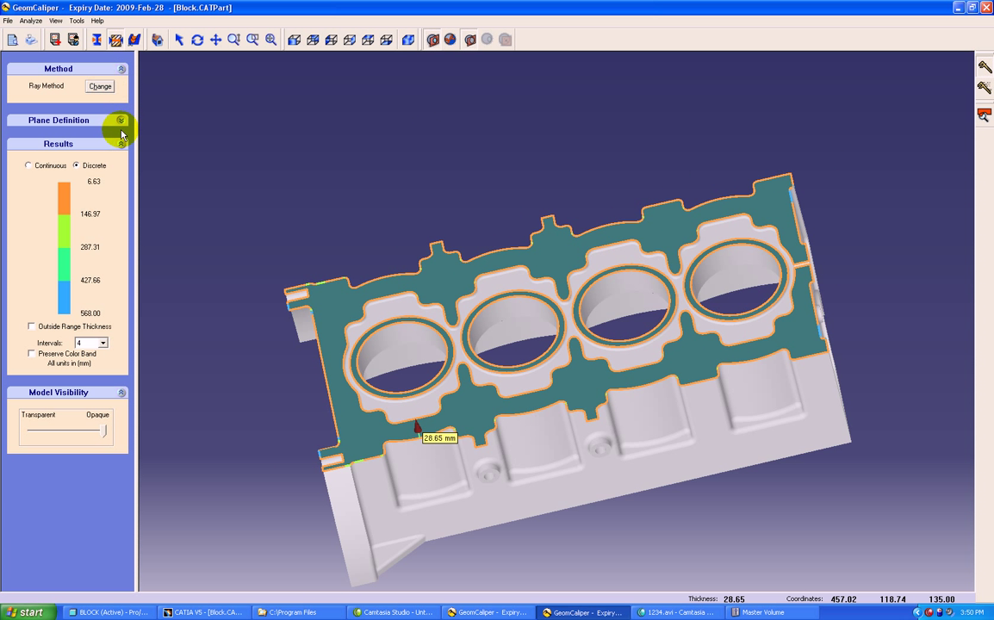
- Move the cutting plane to a 20 mm offset and recalculate the section map (7.91–262.00 mm)
{"action": "left_click", "coordinate": [121, 120]}
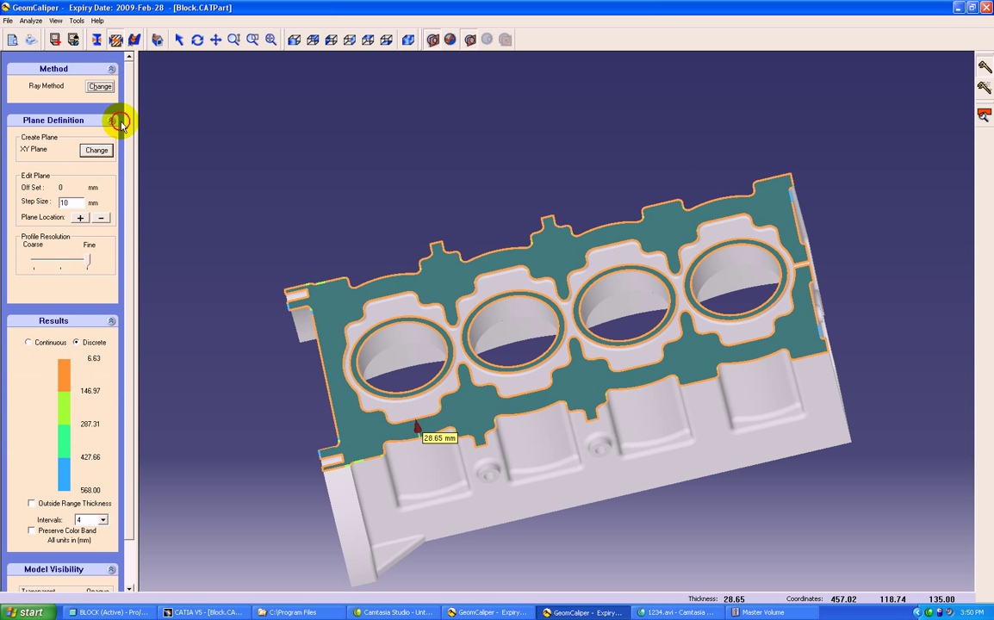
{"action": "left_click", "coordinate": [78, 218]}
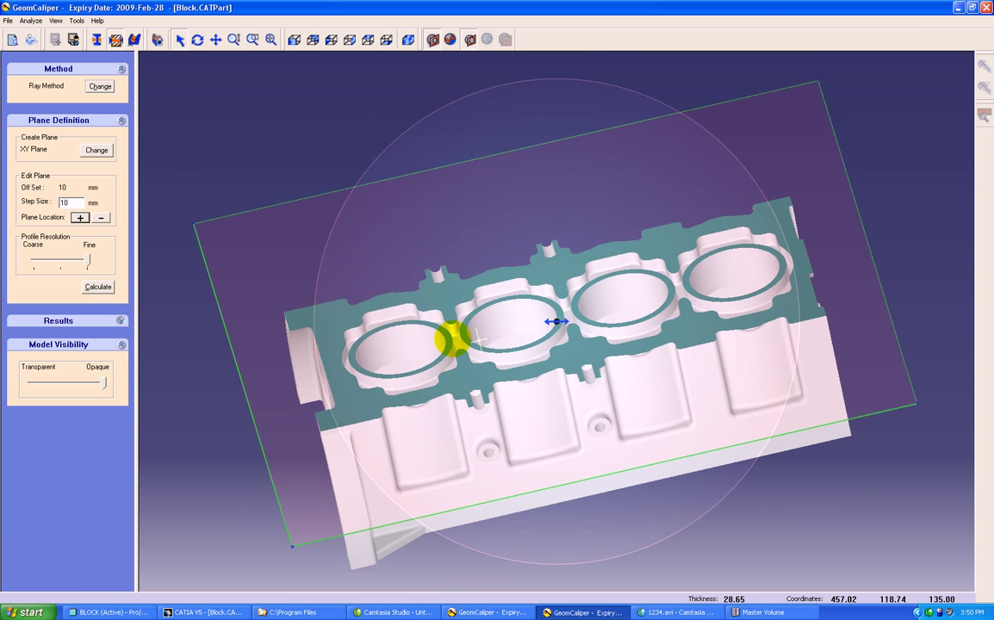
{"action": "middle_click_drag", "start_coordinate": [452, 339], "coordinate": [457, 418]}
{"action": "left_click", "coordinate": [80, 217]}
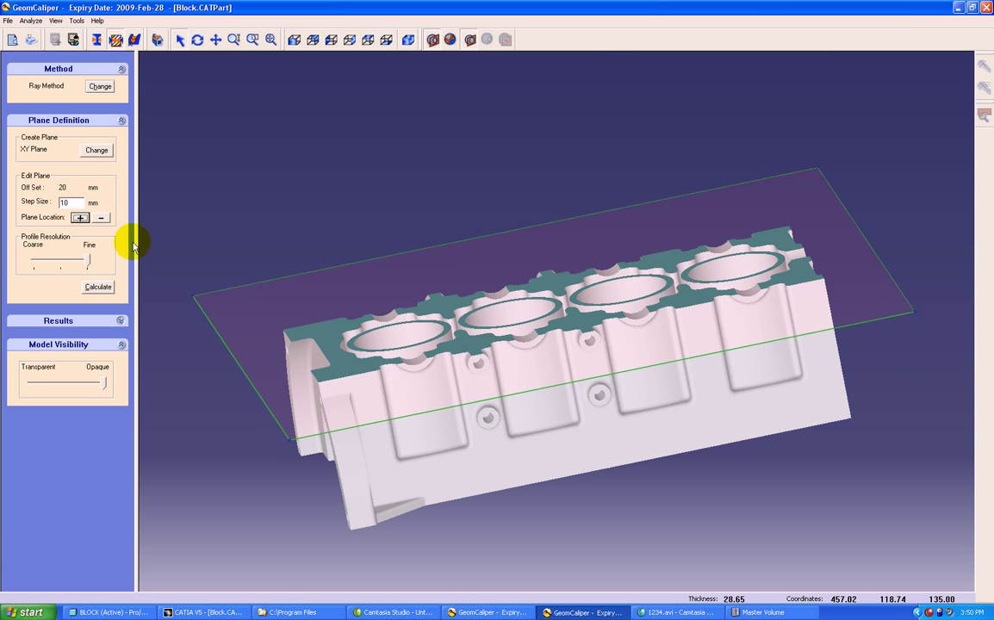
{"action": "left_click", "coordinate": [96, 287]}
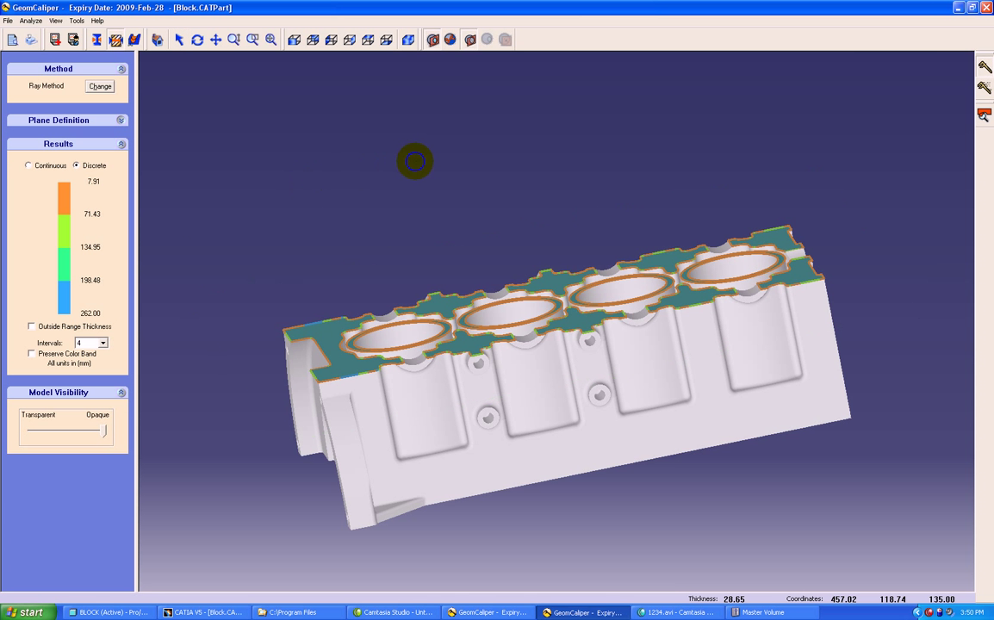
- Measure thickness on the new cut face, pinning 48.10 mm and reading 98.81 mm near the front
{"action": "middle_click_drag", "start_coordinate": [412, 170], "coordinate": [348, 328]}
{"action": "left_click", "coordinate": [758, 183]}
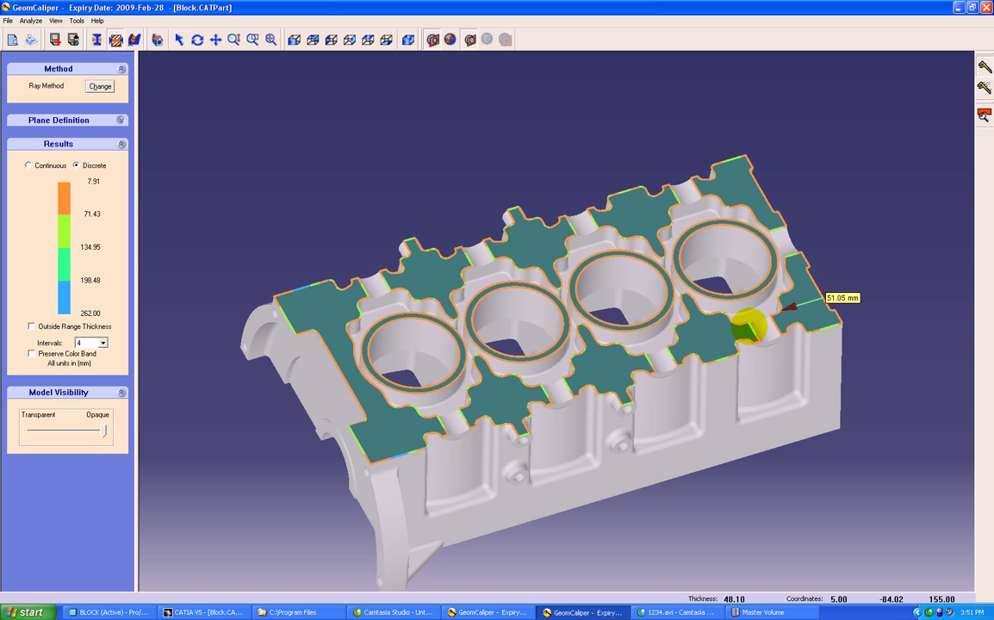
{"action": "left_click", "coordinate": [747, 332]}
- Remove the 98.81 mm reading and start 3D Thickness at Section with a Three Point plane
{"action": "left_click", "coordinate": [135, 40]}
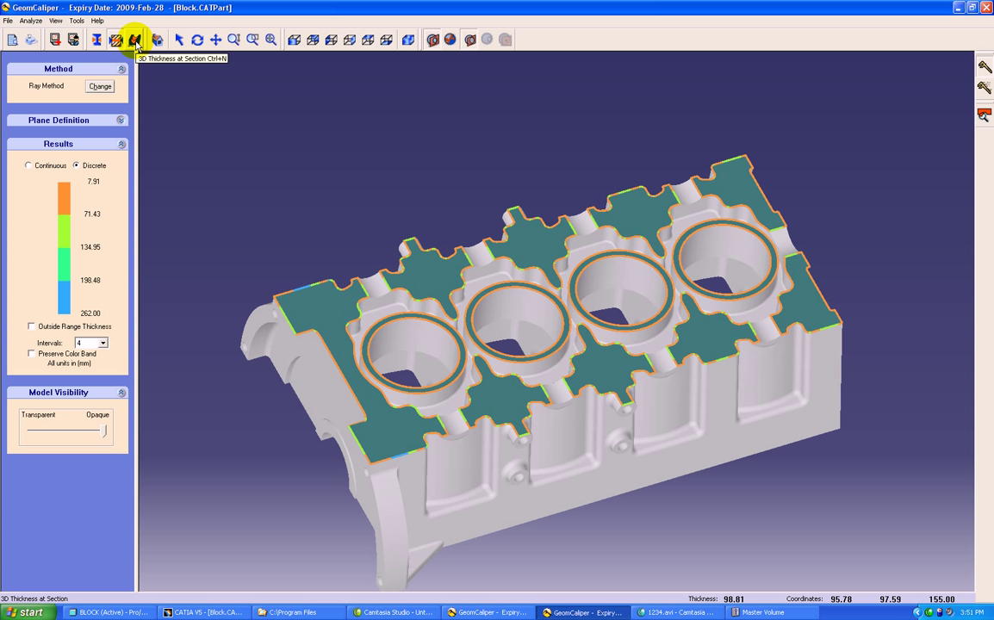
{"action": "left_click", "coordinate": [135, 40]}
{"action": "left_click", "coordinate": [93, 96]}
{"action": "left_click", "coordinate": [84, 64]}
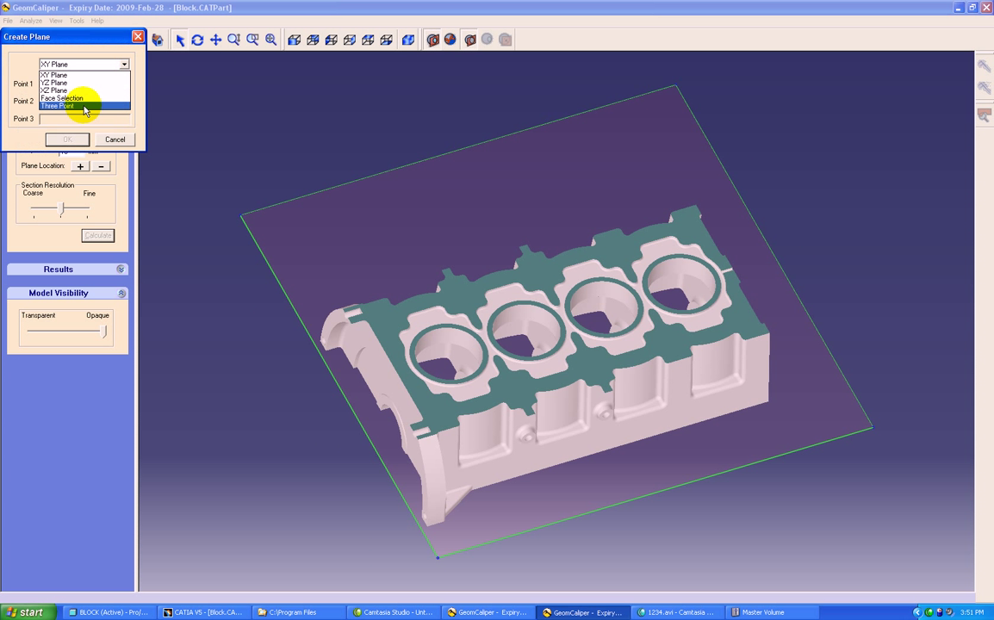
{"action": "left_click", "coordinate": [85, 107]}
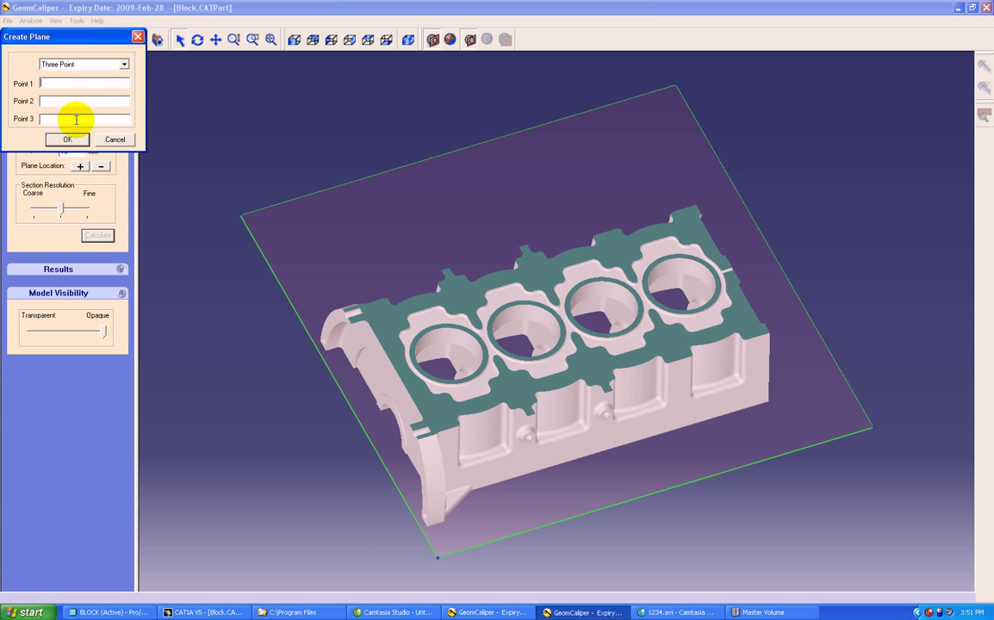
- Pick three plane points on the block and calculate the 0.01–27.95 mm section map
{"action": "left_click", "coordinate": [366, 324]}
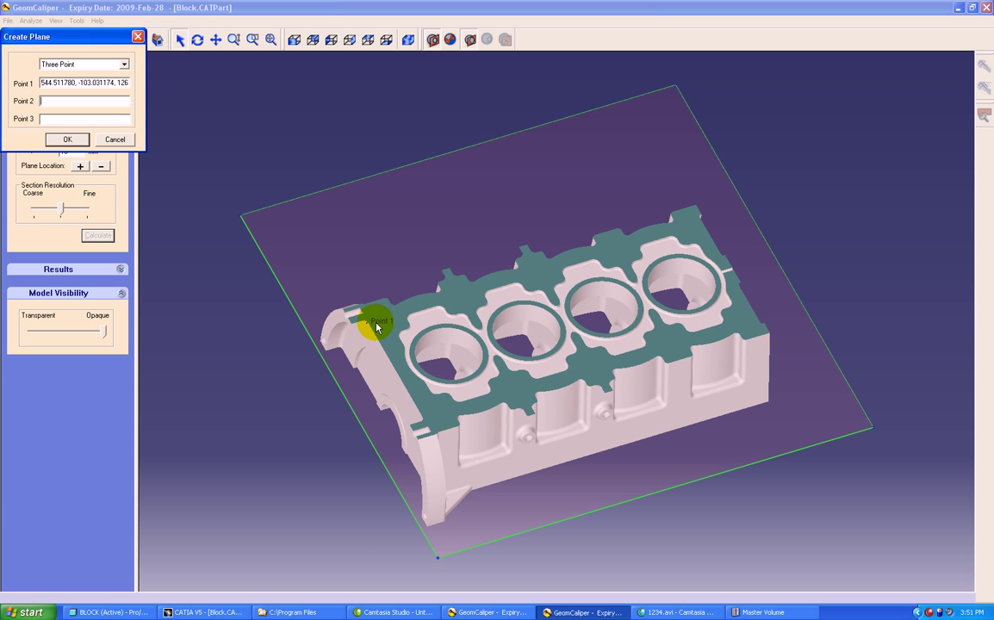
{"action": "left_click", "coordinate": [754, 397]}
{"action": "left_click", "coordinate": [705, 241]}
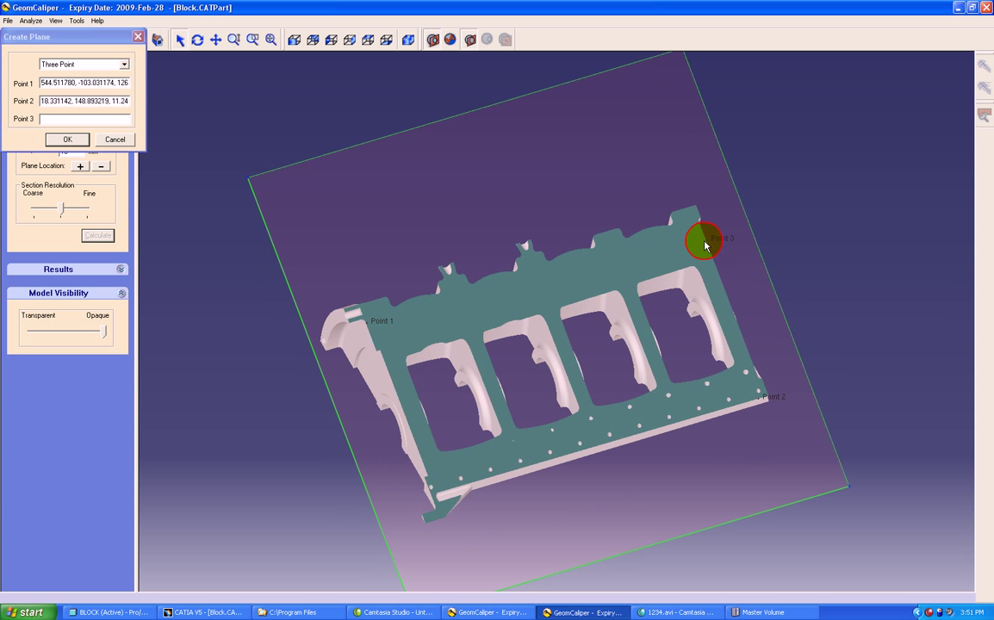
{"action": "middle_click_drag", "start_coordinate": [794, 235], "coordinate": [551, 258]}
{"action": "left_click", "coordinate": [67, 139]}
{"action": "left_click", "coordinate": [96, 235]}
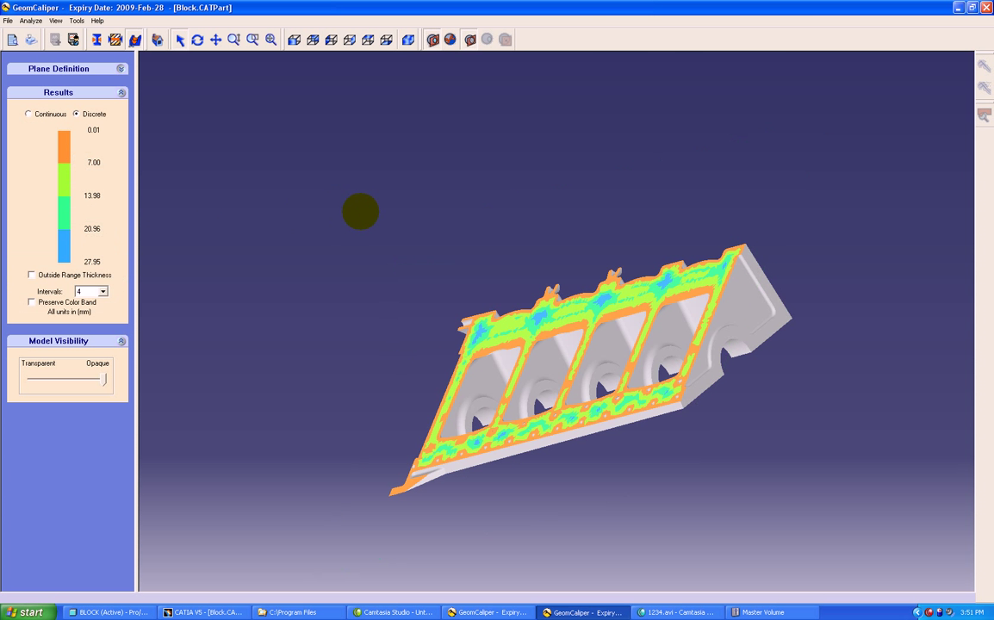
{"action": "middle_click_drag", "start_coordinate": [353, 217], "coordinate": [521, 203]}
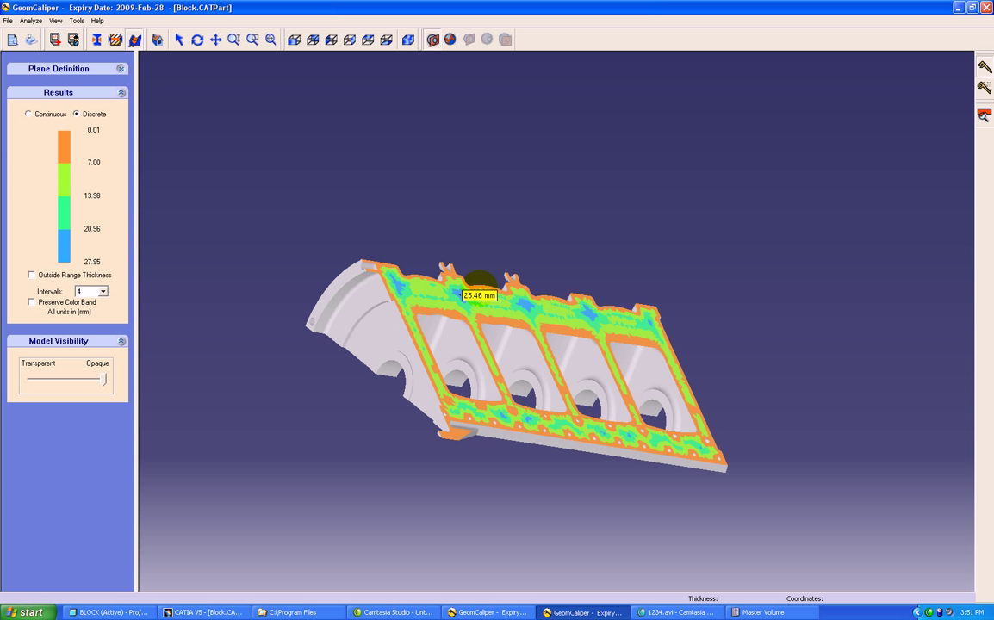
{"action": "middle_click_drag", "start_coordinate": [524, 213], "coordinate": [482, 250]}
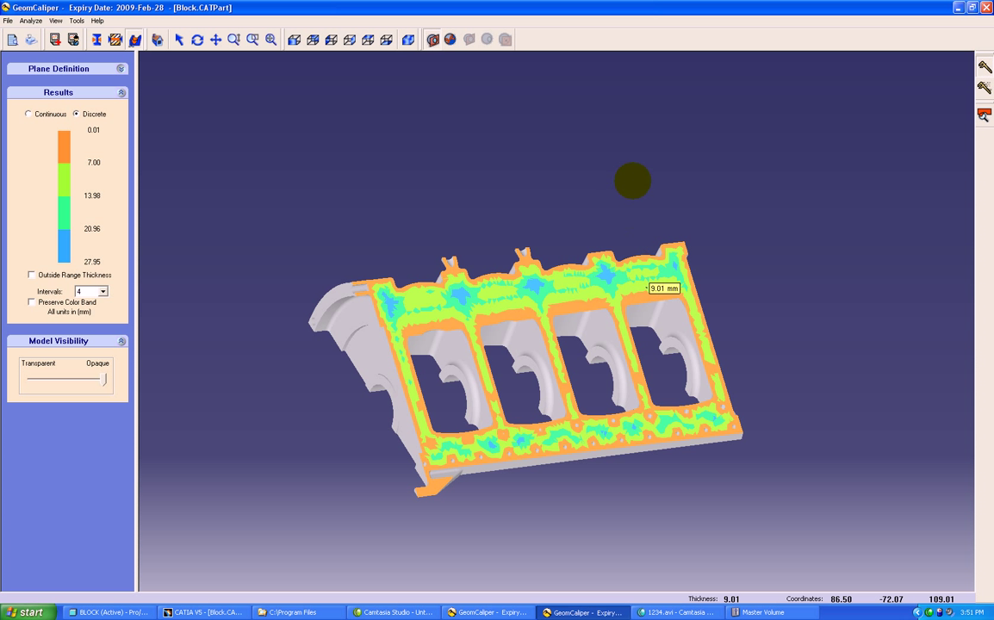
{"action": "middle_click_drag", "start_coordinate": [371, 173], "coordinate": [515, 169]}
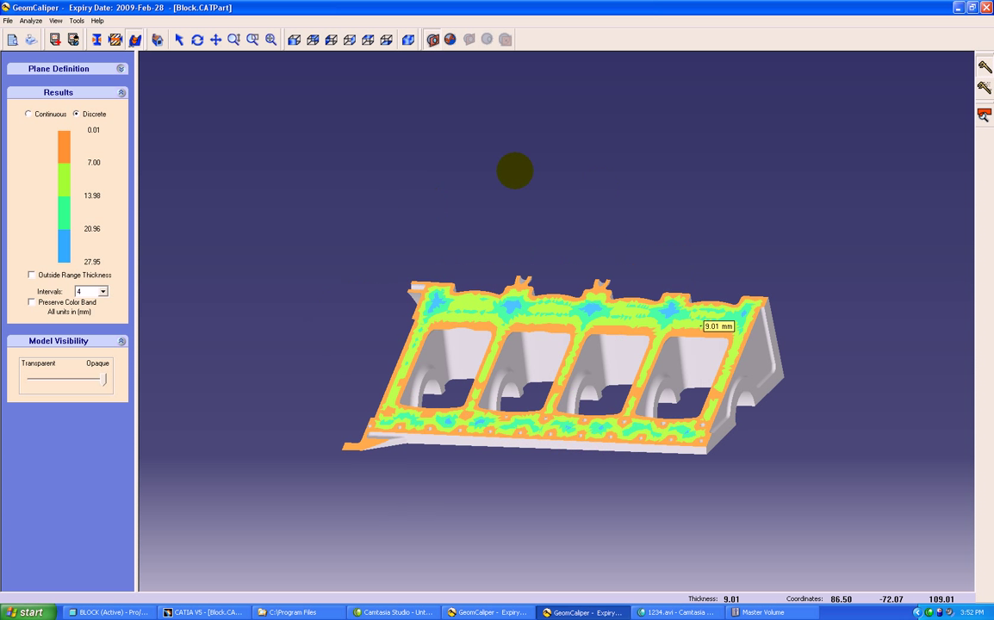